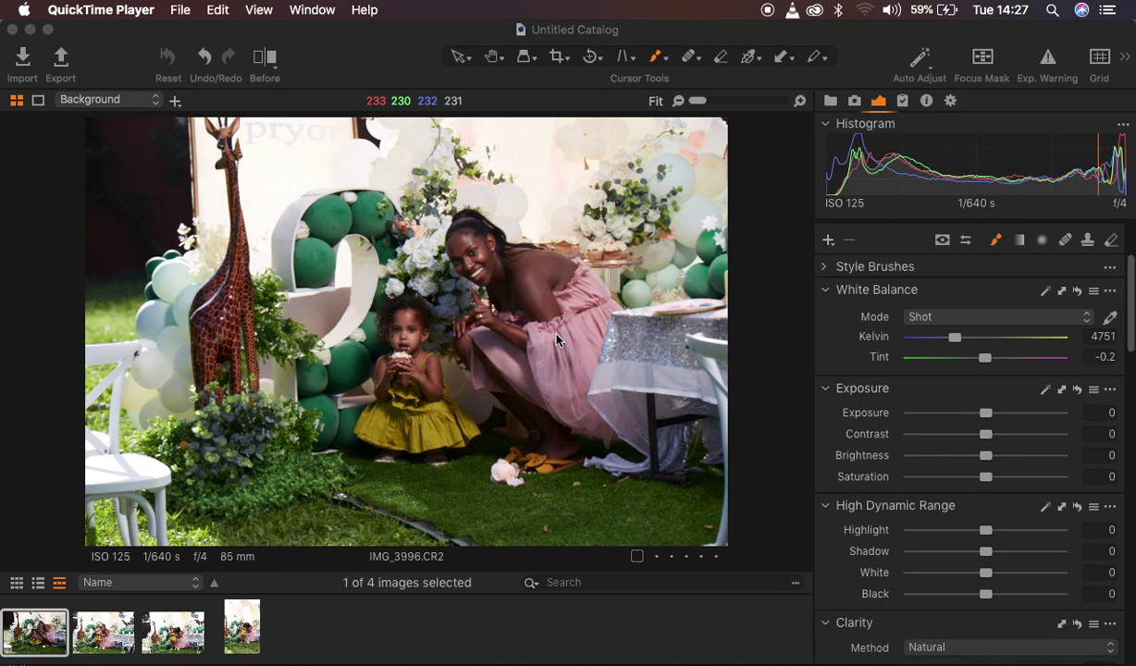
Step: Switch to Capture One, where the IMG_3996.CR2 party photo is open
click(345, 31)
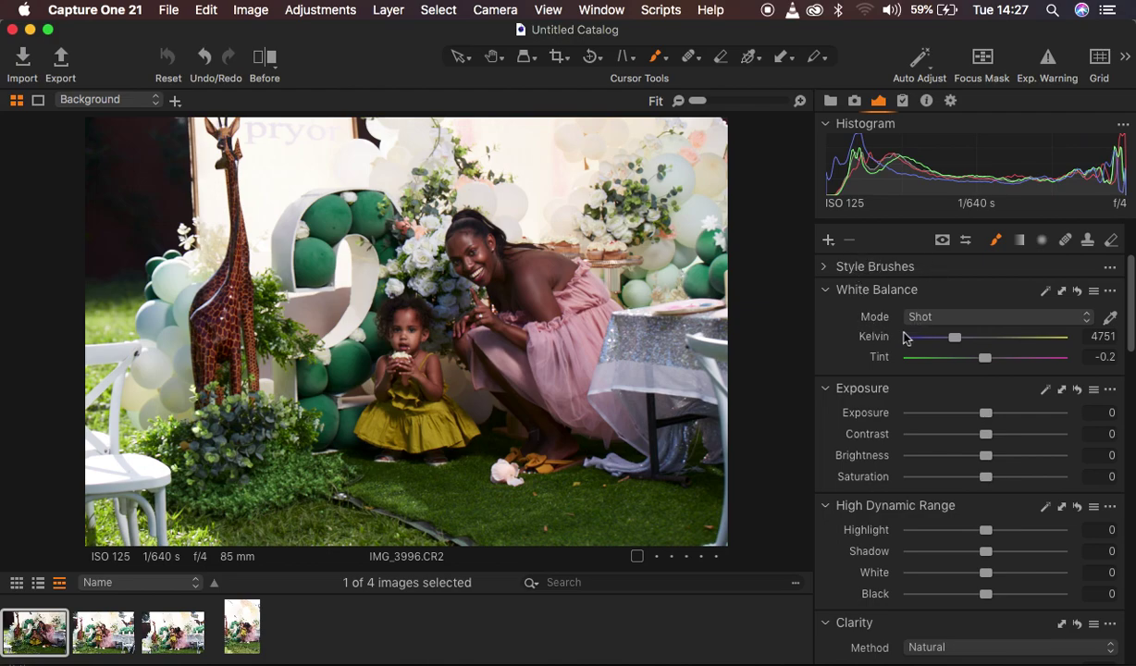
scroll(993, 528, down, 3)
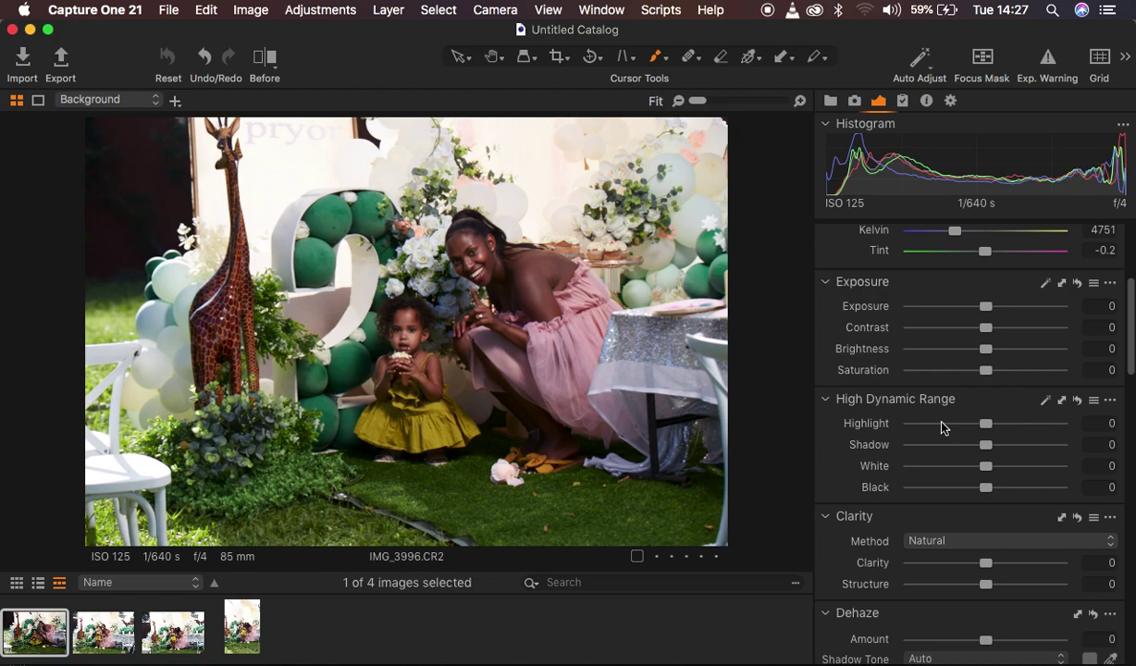
right_click(828, 447)
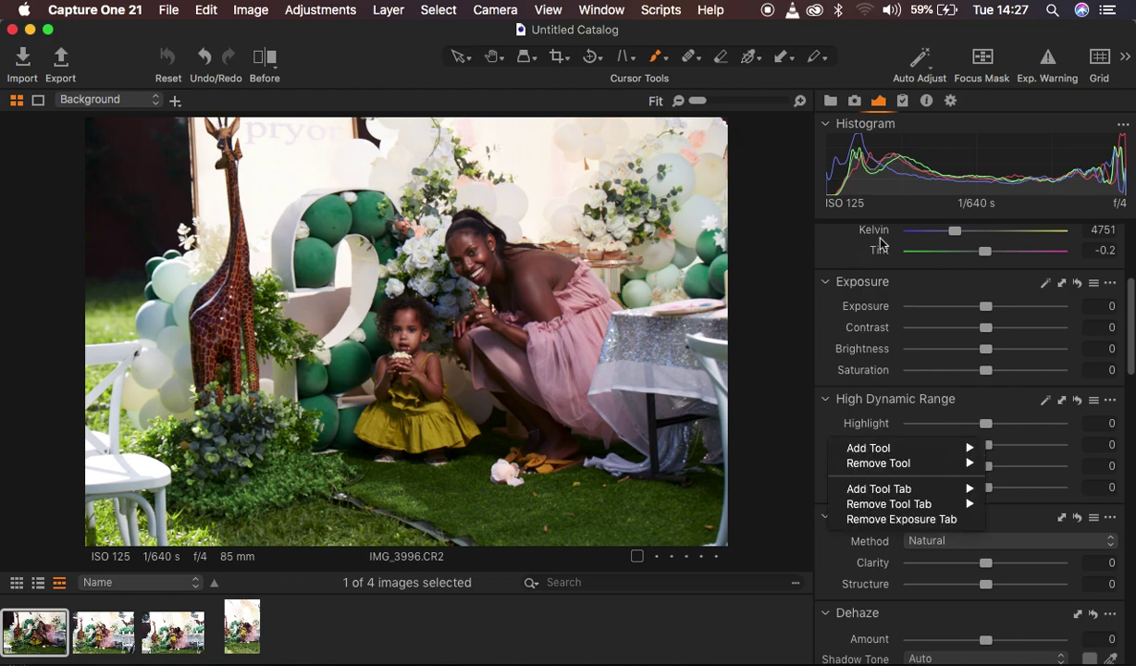
mouse_move(884, 452)
key(Escape)
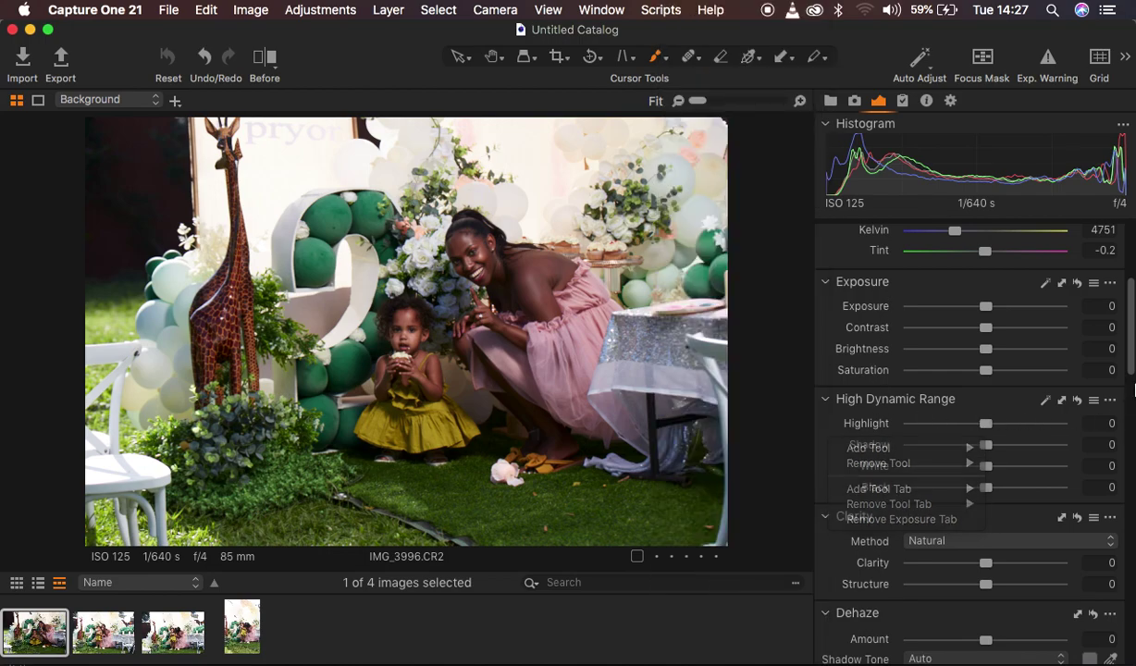
Step: Set both Highlight and White to -100 in the photo's High Dynamic Range adjustments
click(981, 424)
drag(981, 424, 806, 428)
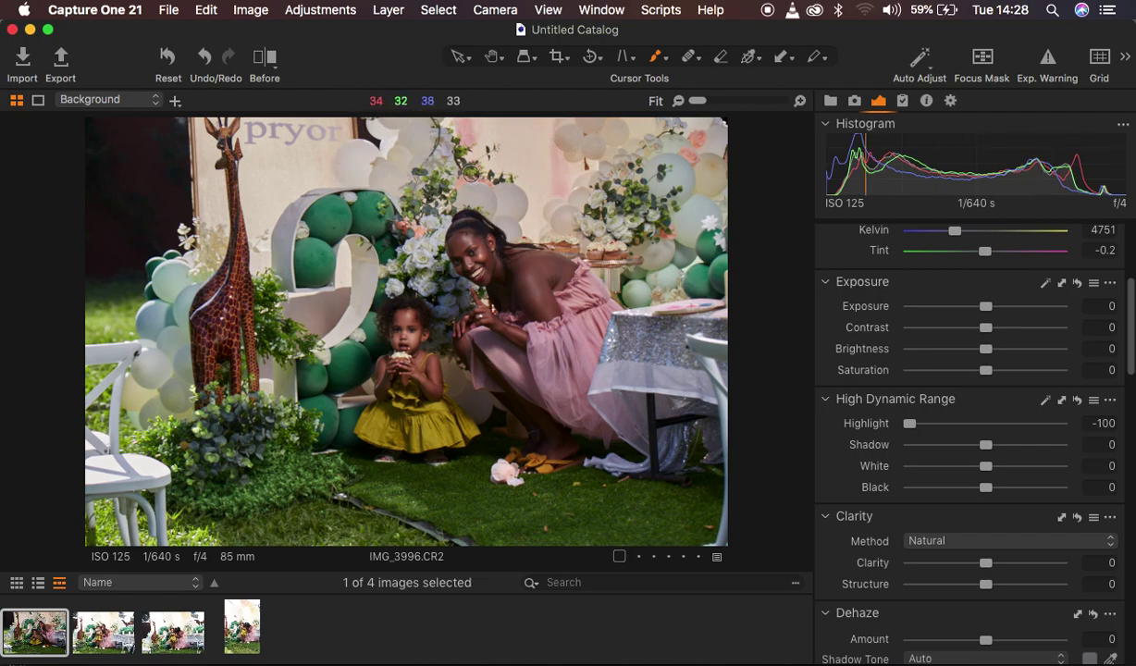
drag(985, 467, 712, 404)
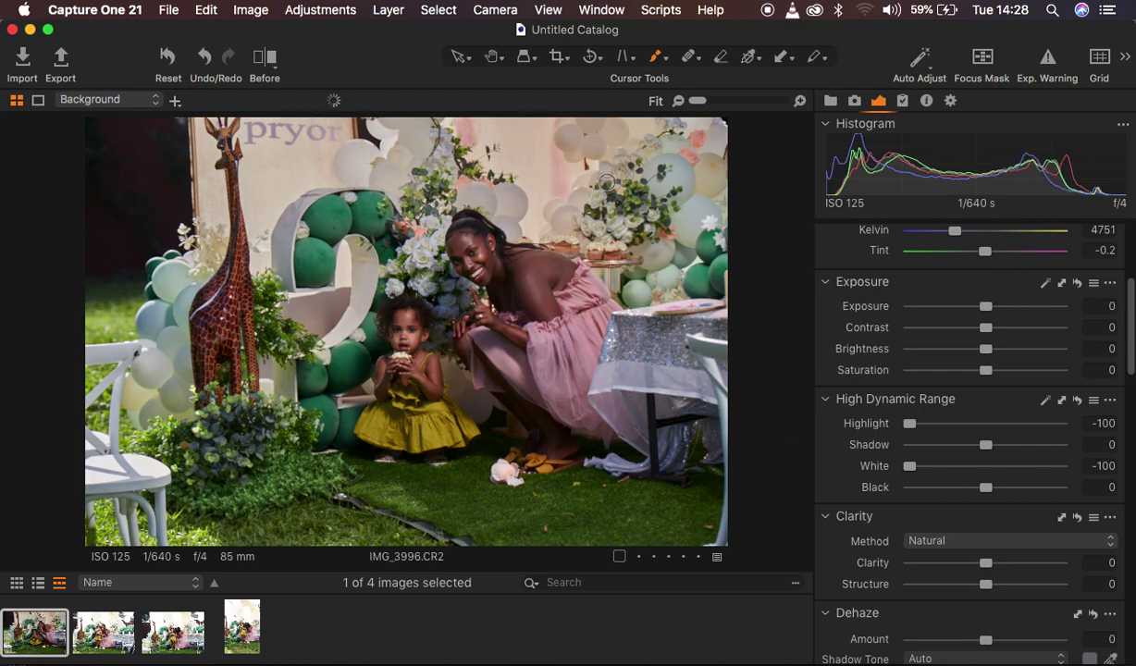
Step: Set the Background layer's Contrast to 3 and its Clarity to 3
click(458, 57)
drag(986, 328, 993, 335)
drag(988, 566, 991, 566)
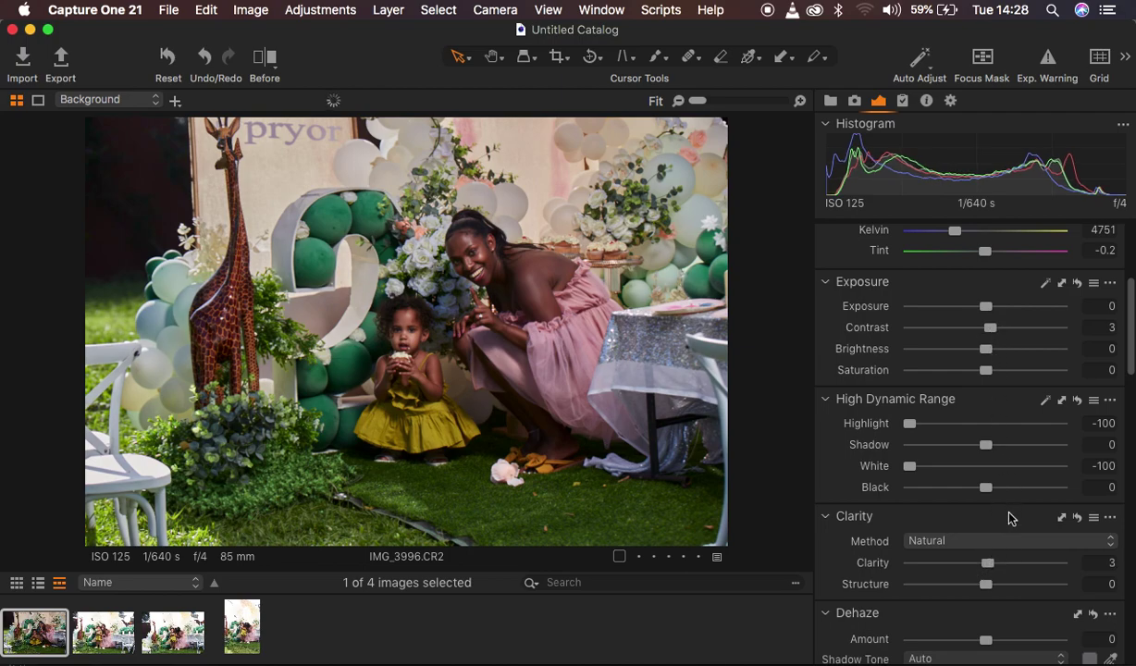
Step: Set the High Dynamic Range Shadow to 16 and the Dehaze amount to 5 on the Background layer
drag(997, 449, 997, 446)
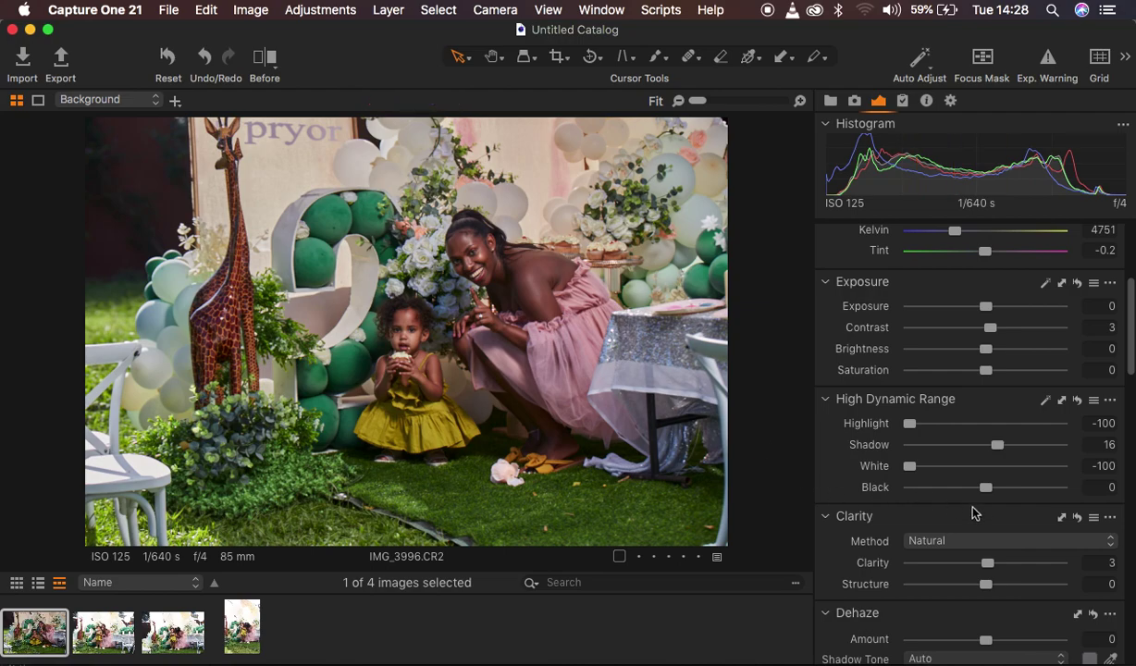
scroll(972, 512, down, 2)
scroll(972, 512, down, 2)
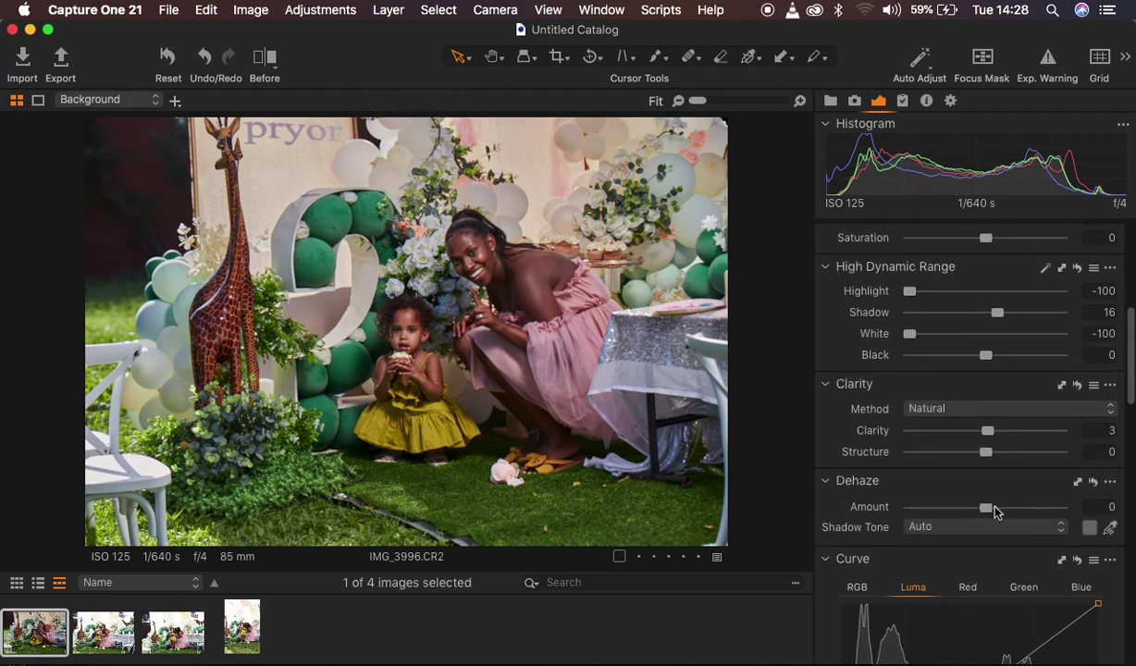
drag(985, 507, 1022, 511)
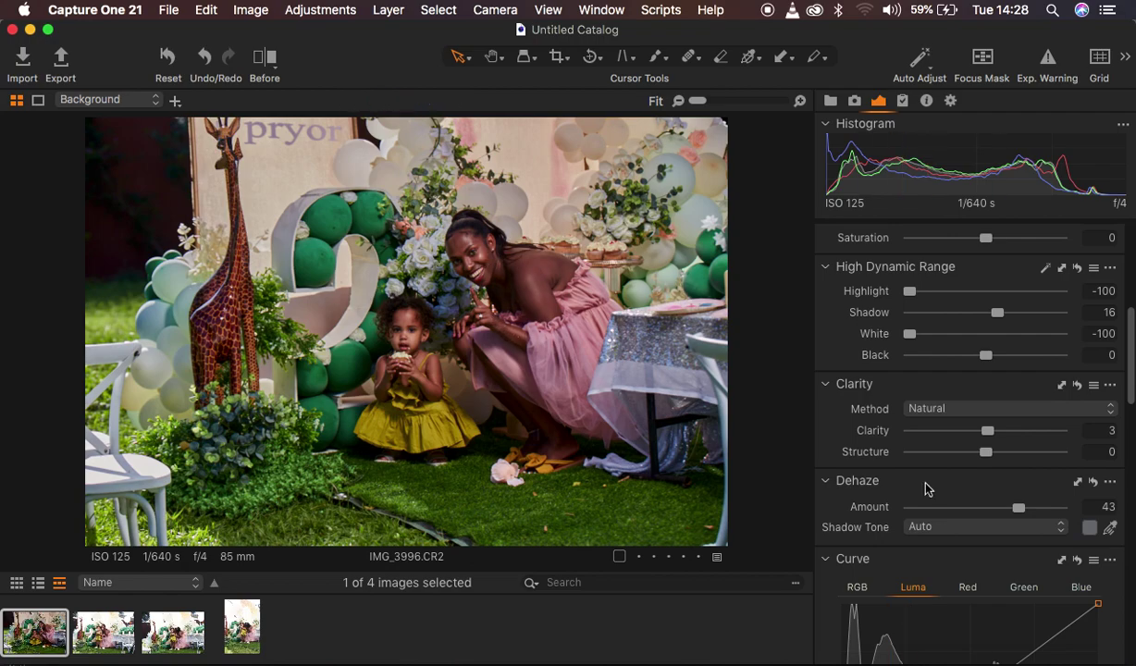
double_click(1018, 507)
drag(988, 510, 992, 512)
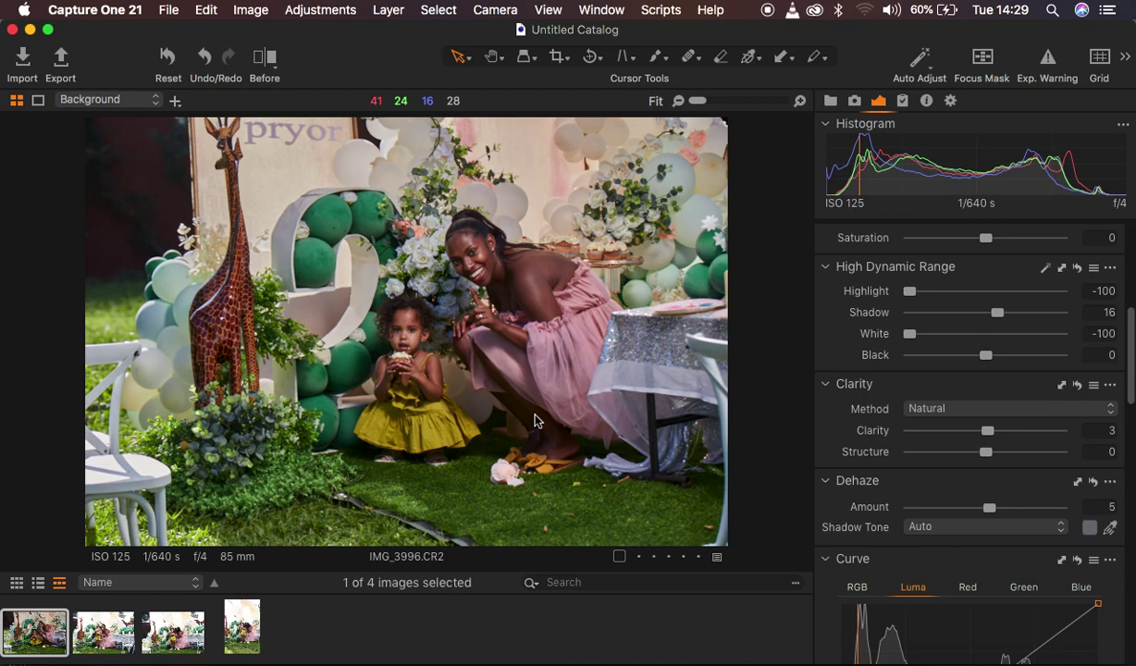
Step: Add a new filled adjustment layer above the Background layer
scroll(945, 404, up, 8)
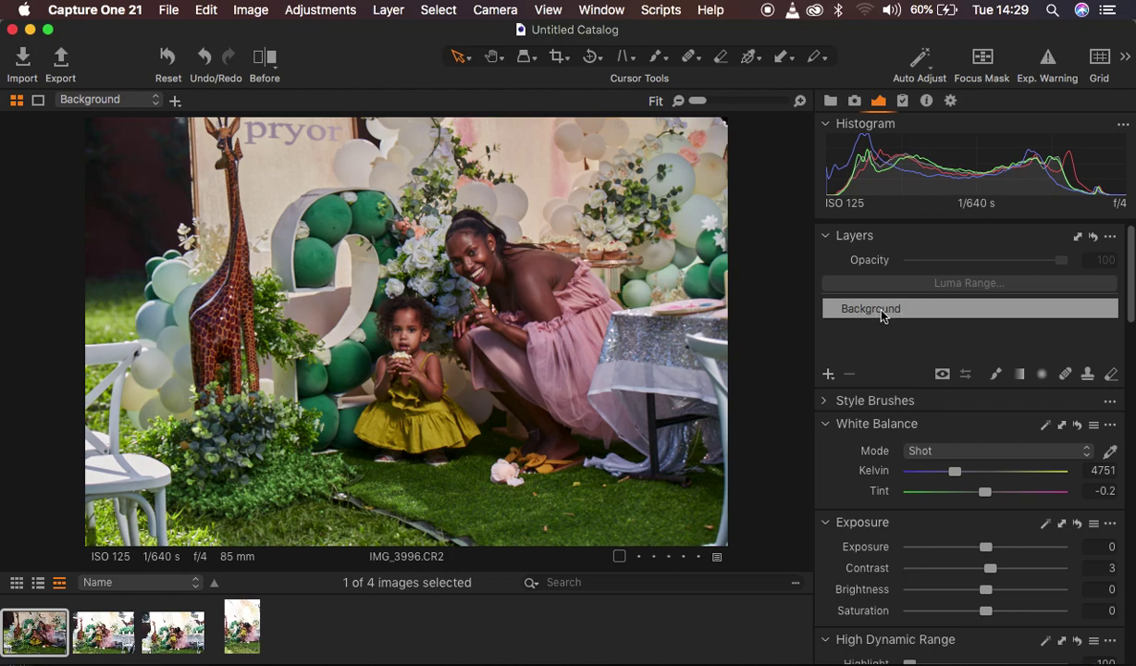
click(829, 376)
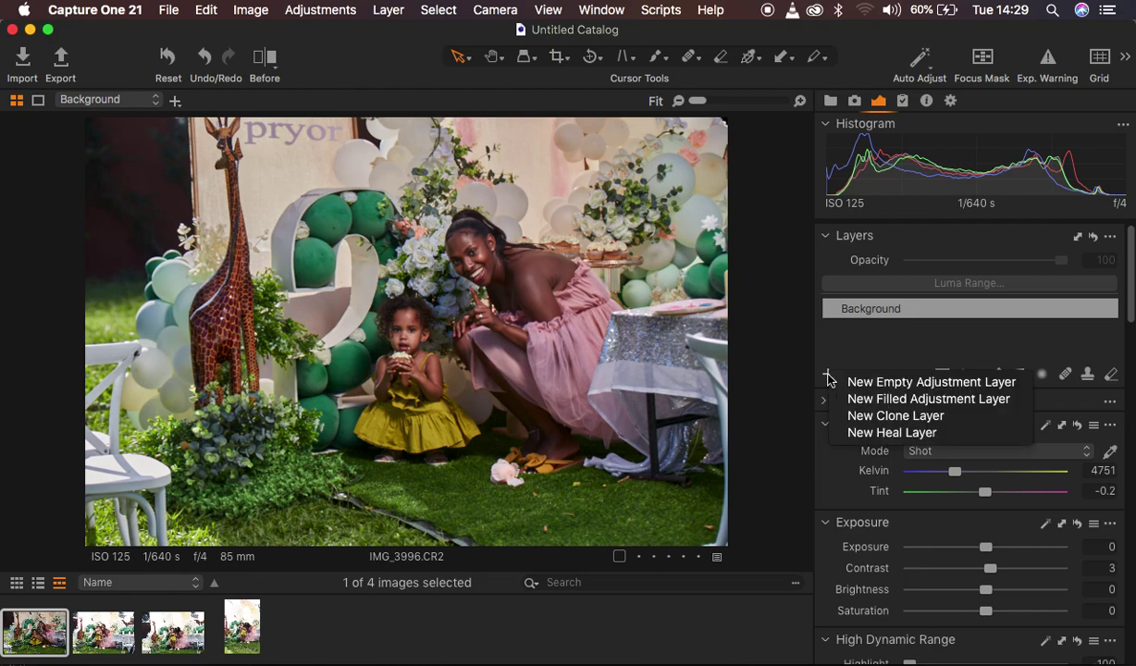
click(886, 400)
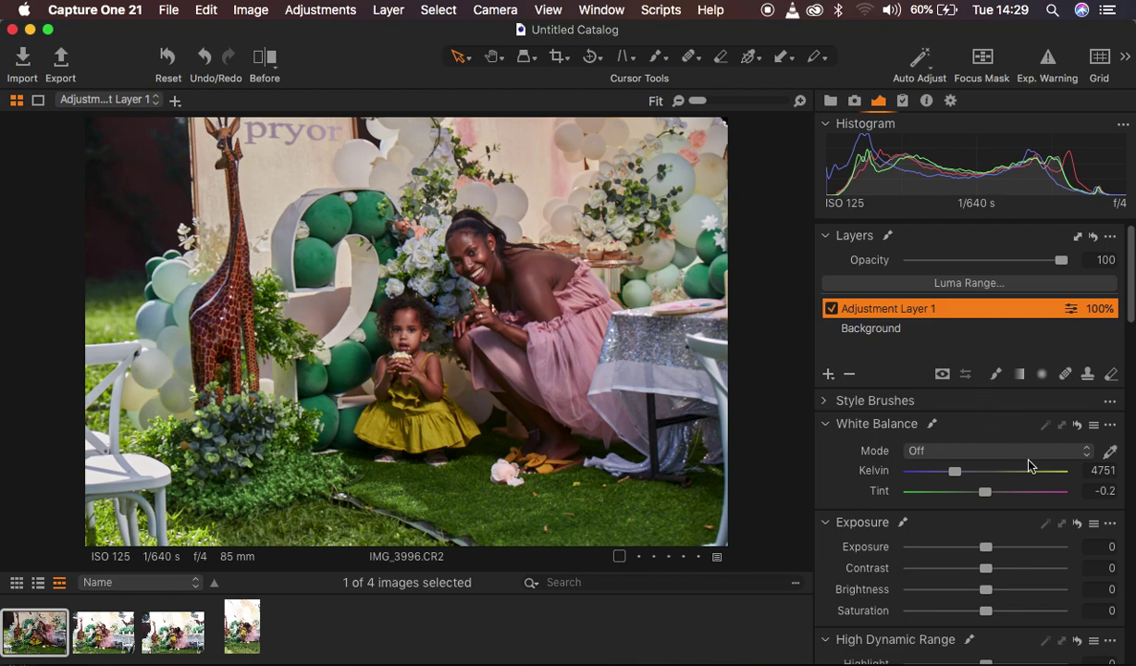
Step: Show the Skin Tone mode of the Color Editor for the new adjustment layer
scroll(1035, 473, down, 10)
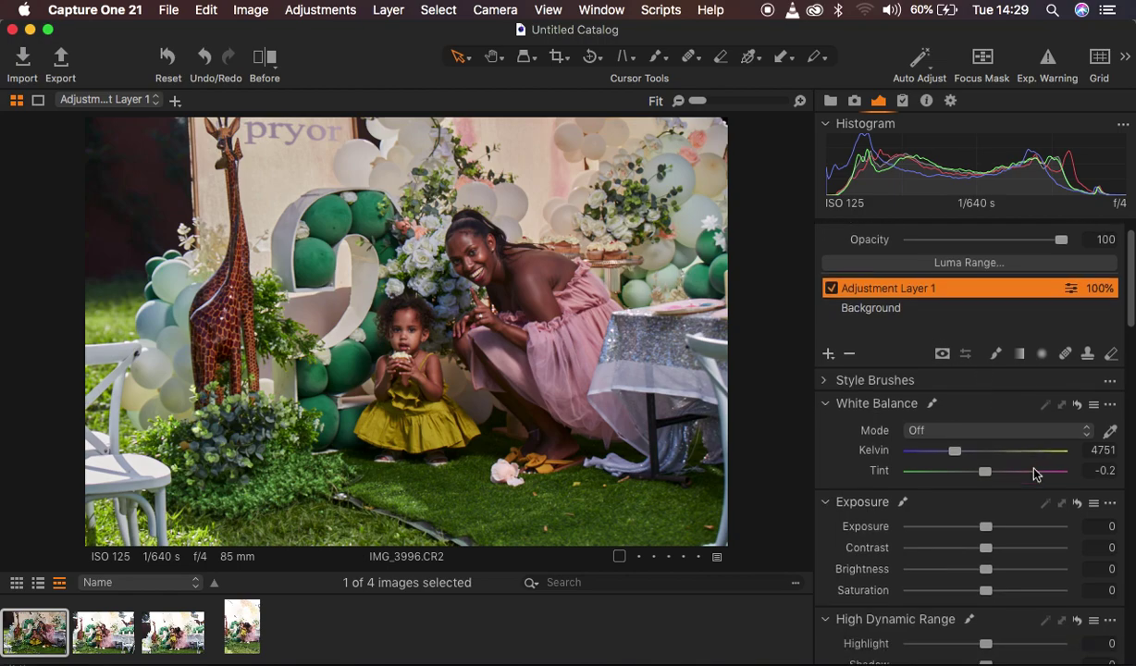
scroll(1034, 474, down, 12)
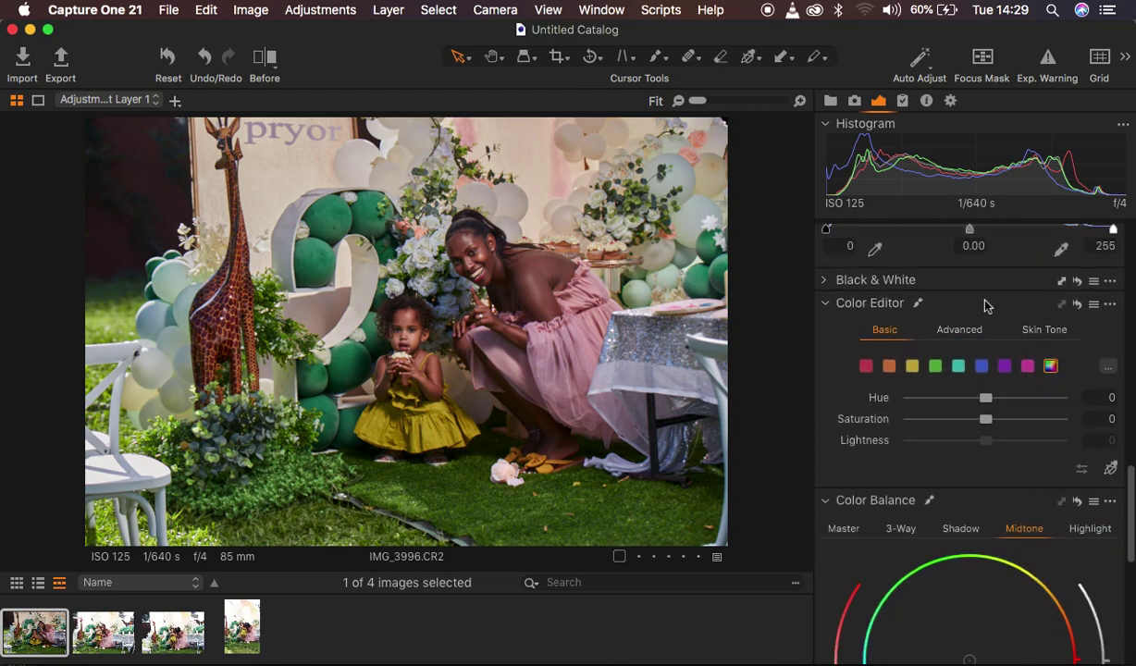
mouse_move(857, 312)
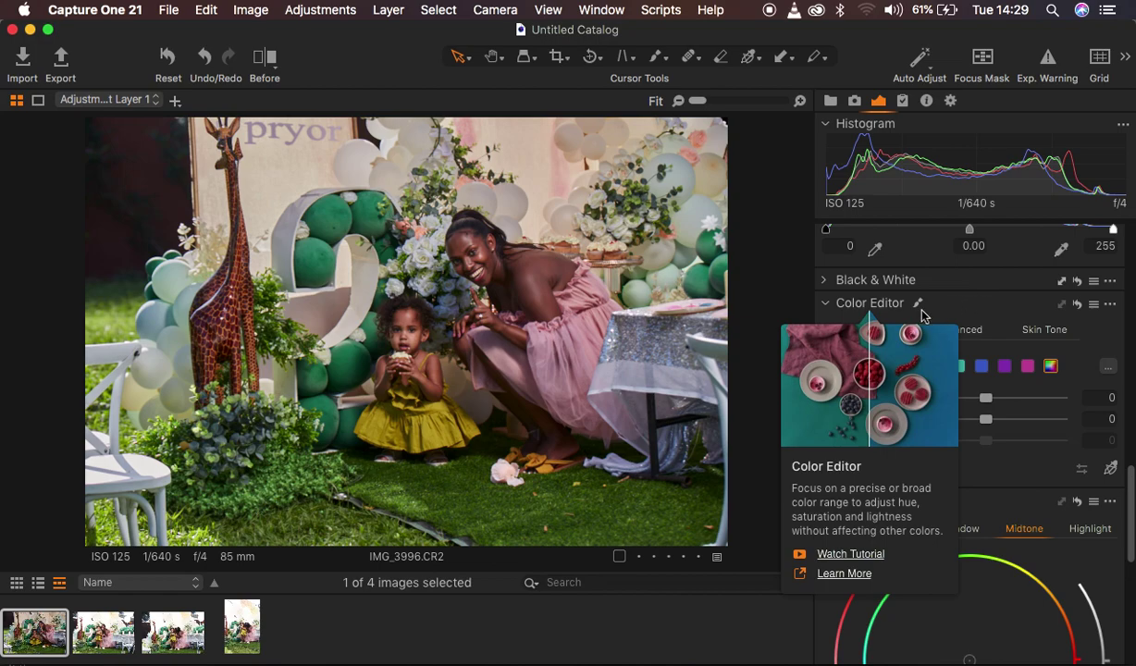
click(1029, 328)
click(881, 331)
click(946, 331)
click(1031, 329)
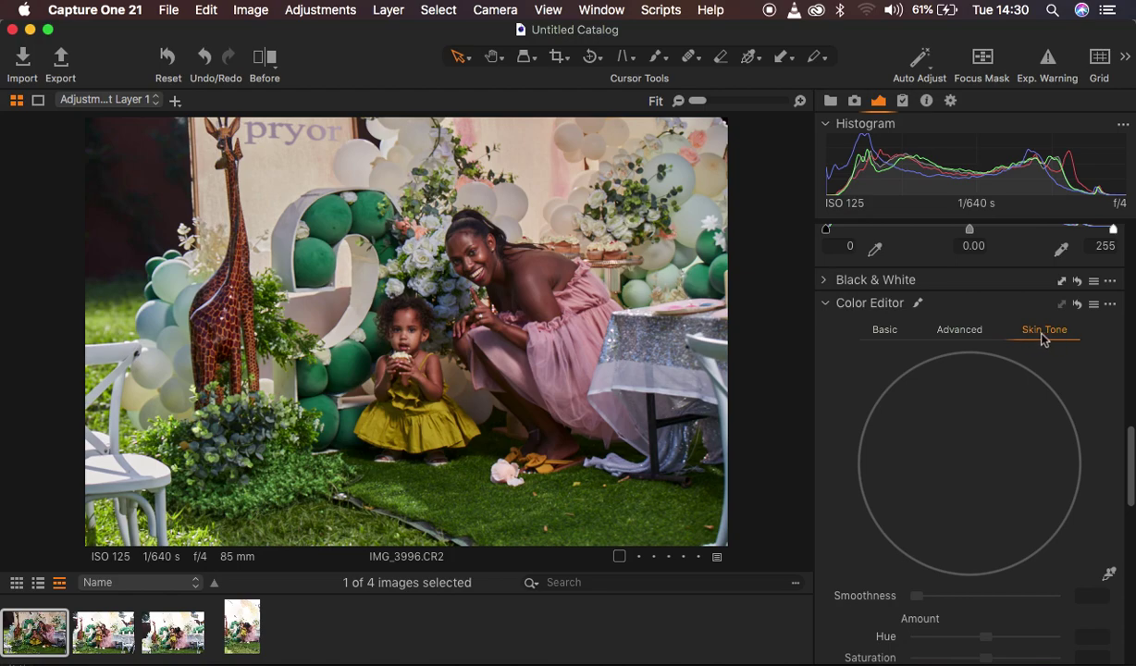
Step: Sample the woman's skin with the Skin Tone color picker to define the color range to adjust
scroll(1100, 438, down, 2)
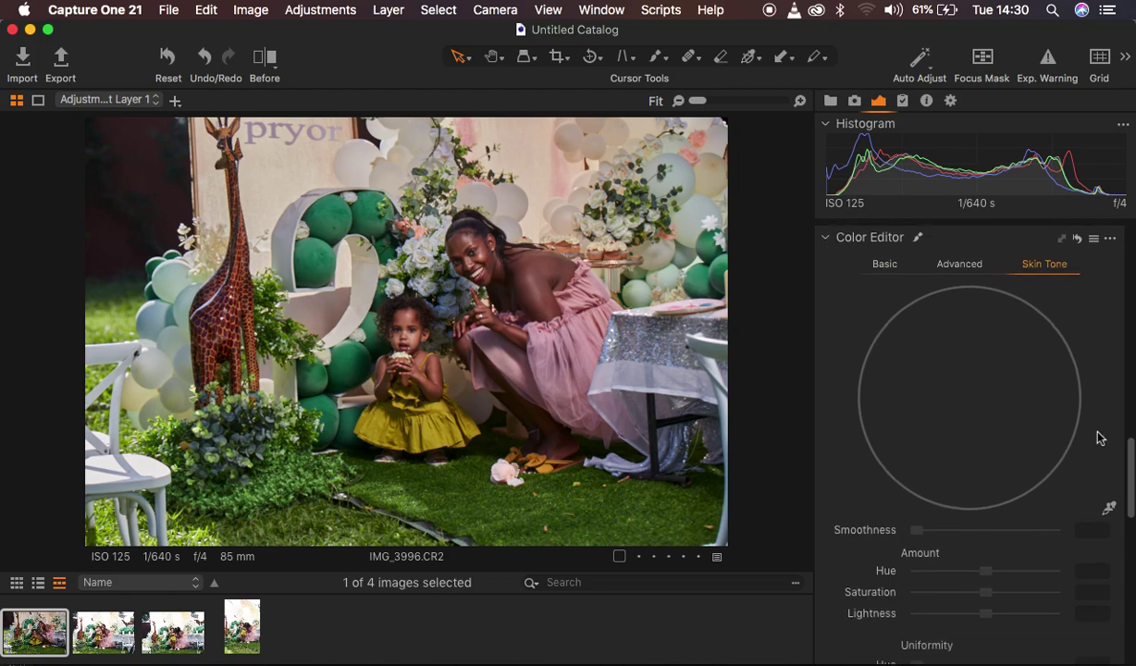
click(1109, 508)
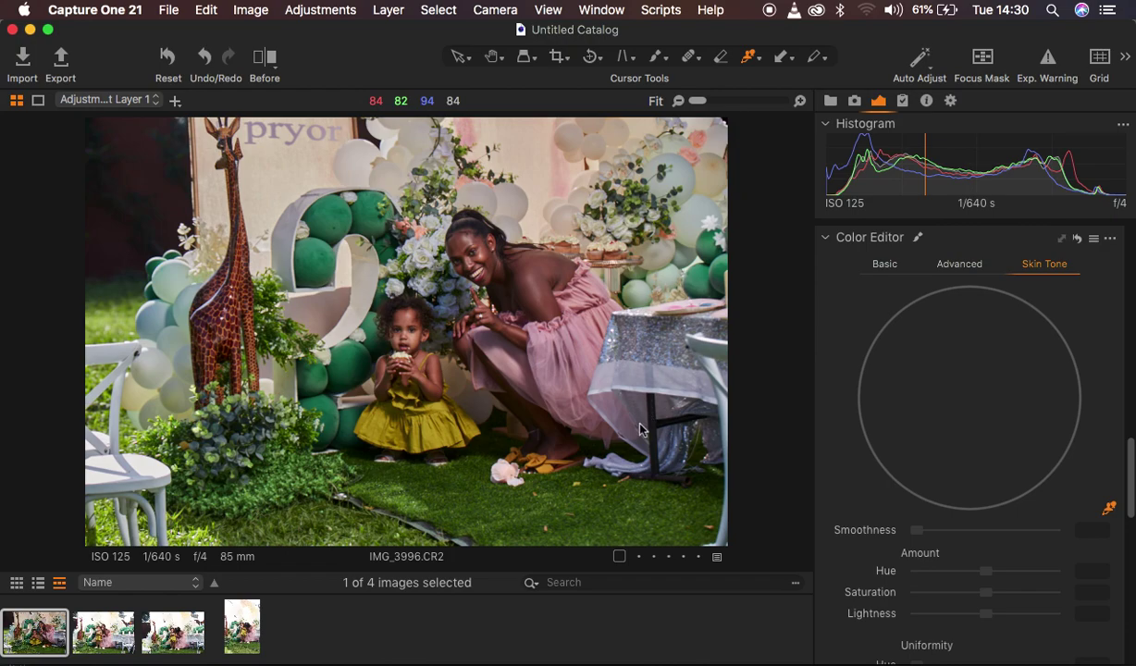
key(super+plus)
key(super+plus)
key(super+plus)
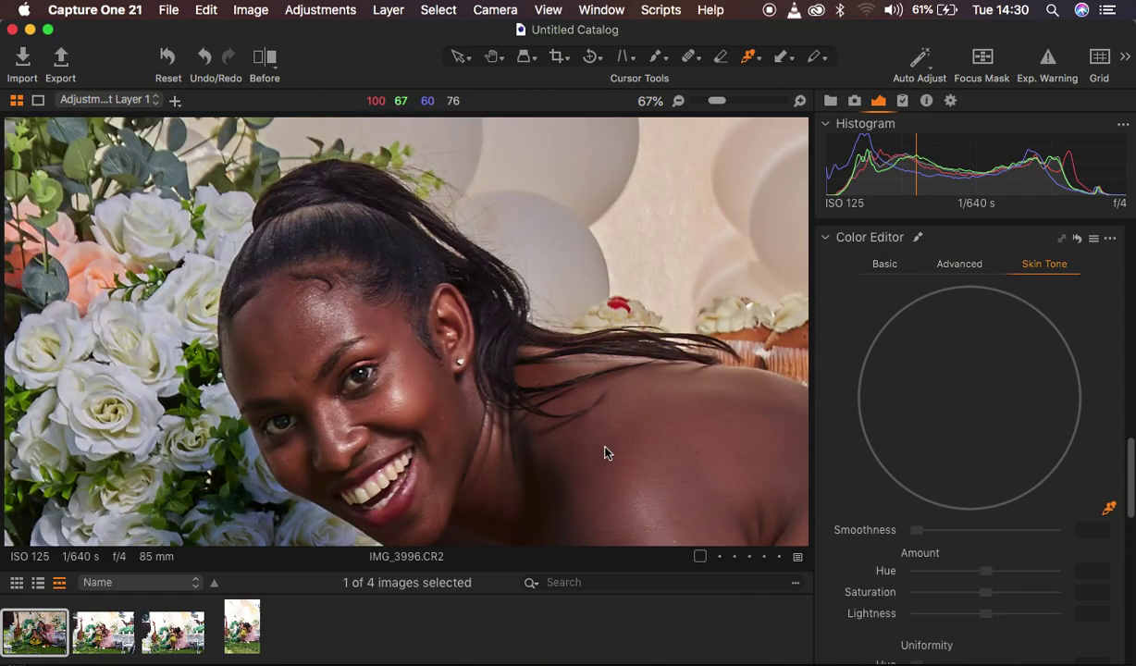
drag(603, 452, 564, 238)
drag(559, 237, 612, 311)
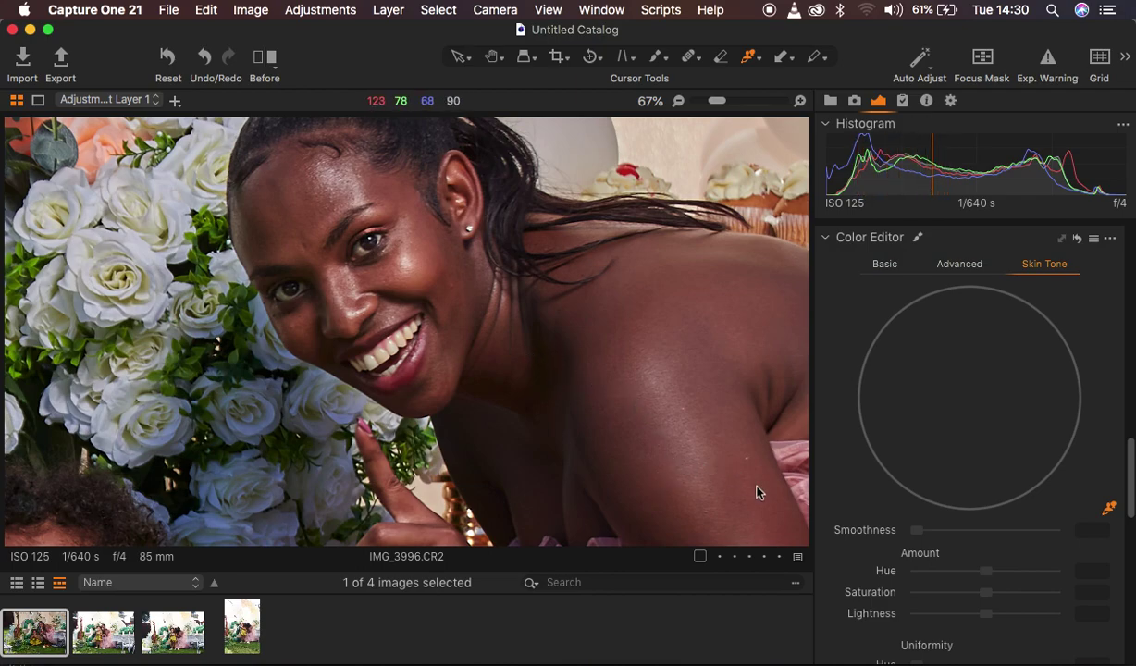
click(778, 401)
click(541, 240)
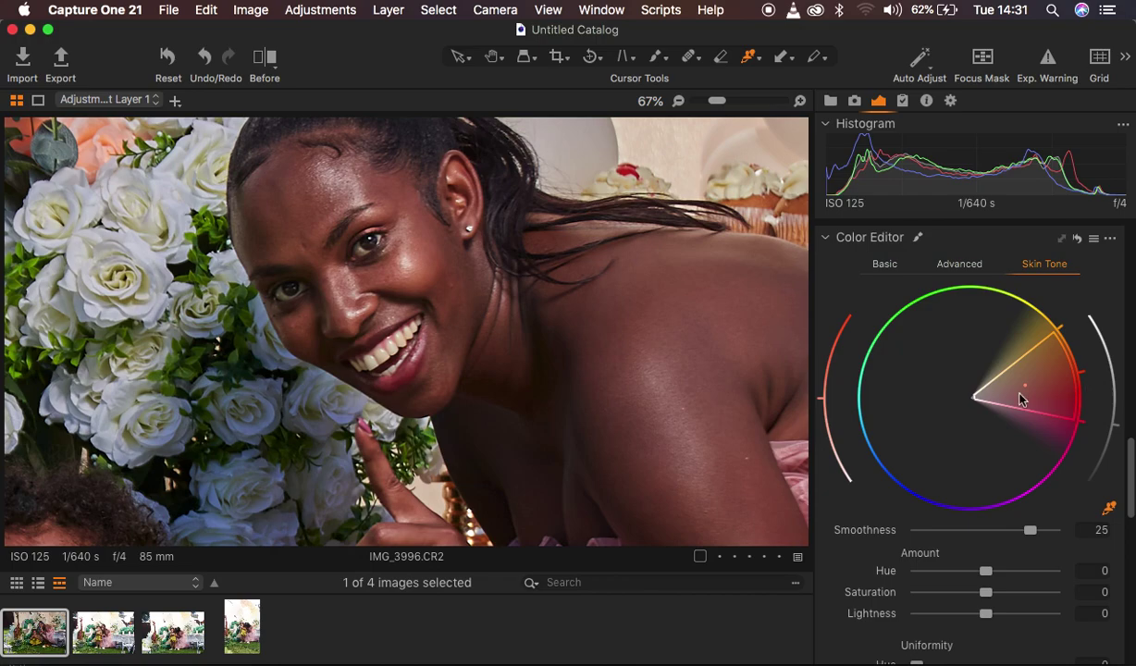
Step: Preview the selected color range and narrow its magenta edge toward red, then turn the preview off
key(super+minus)
key(super+minus)
key(super+minus)
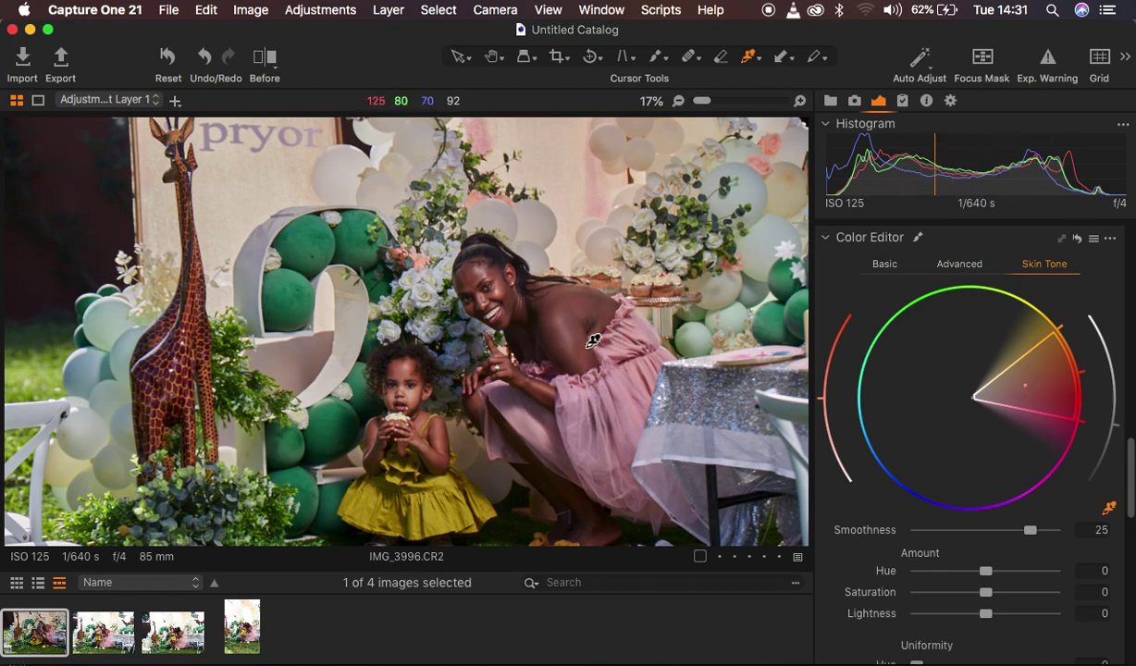
scroll(1033, 477, down, 5)
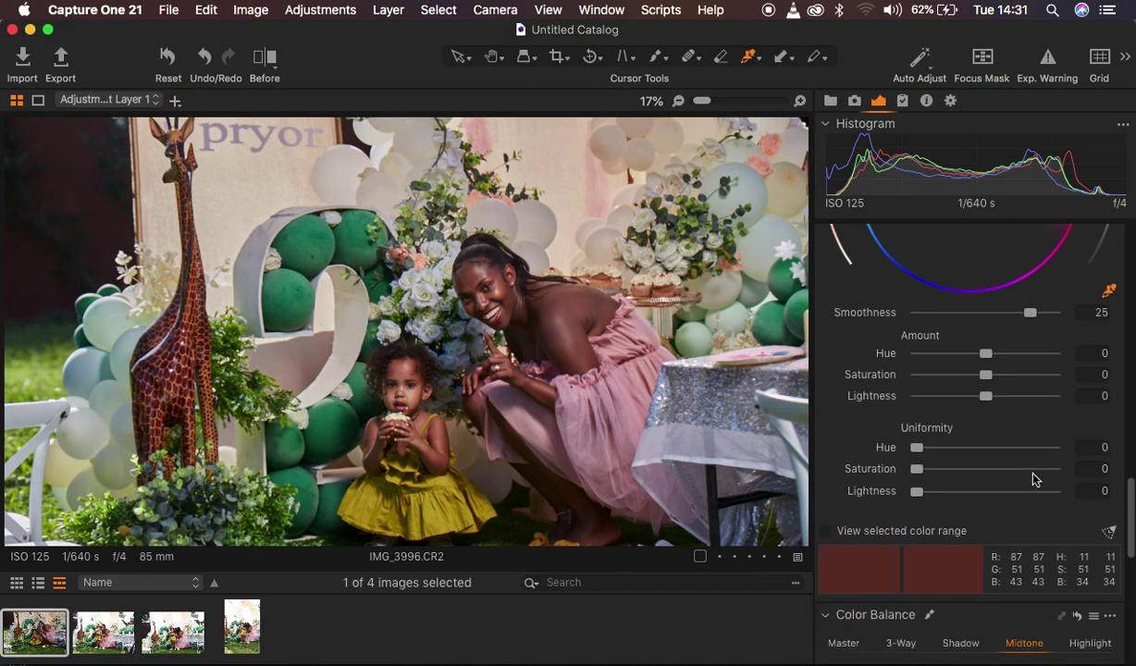
click(828, 503)
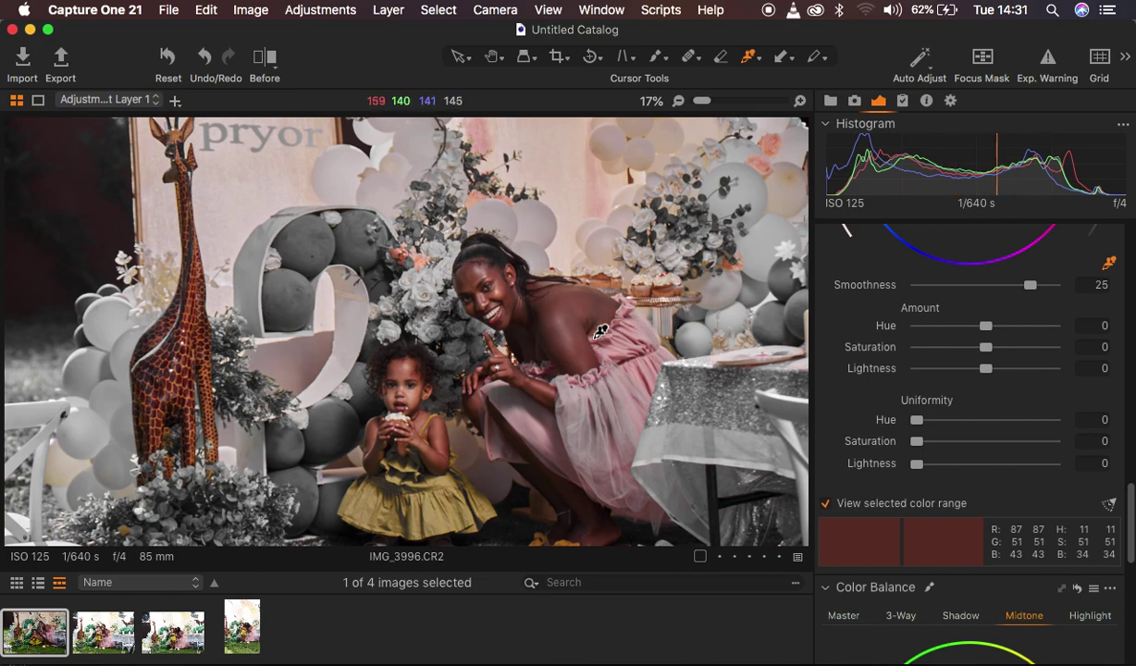
scroll(1051, 370, up, 5)
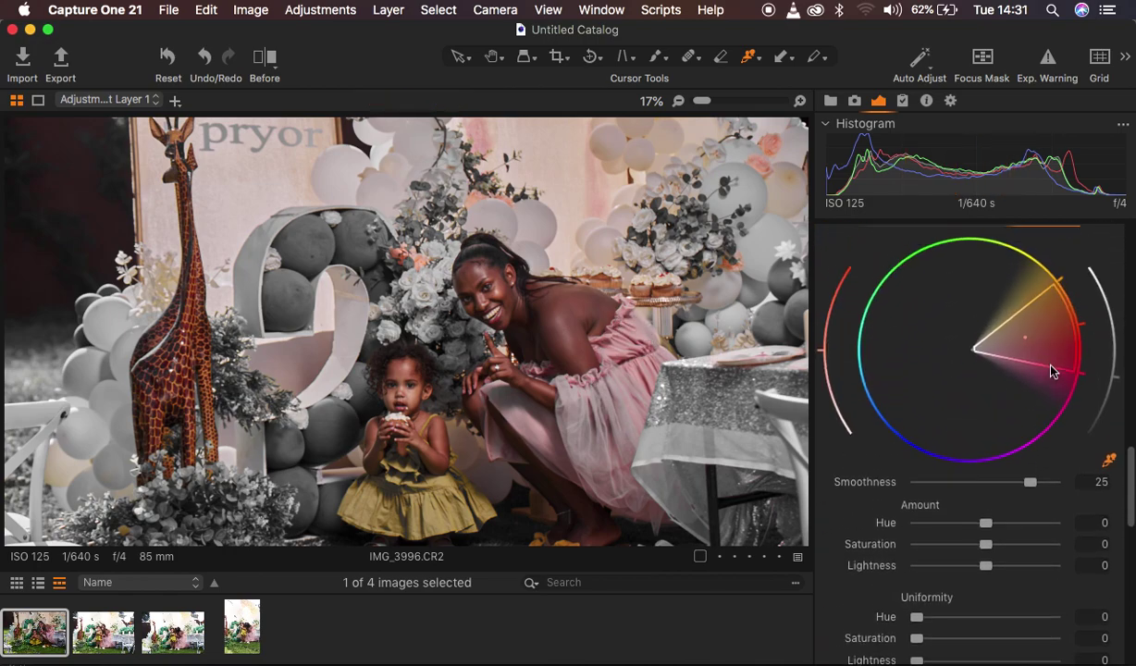
mouse_move(1085, 376)
mouse_down()
mouse_move(1078, 363)
mouse_move(1089, 356)
mouse_up()
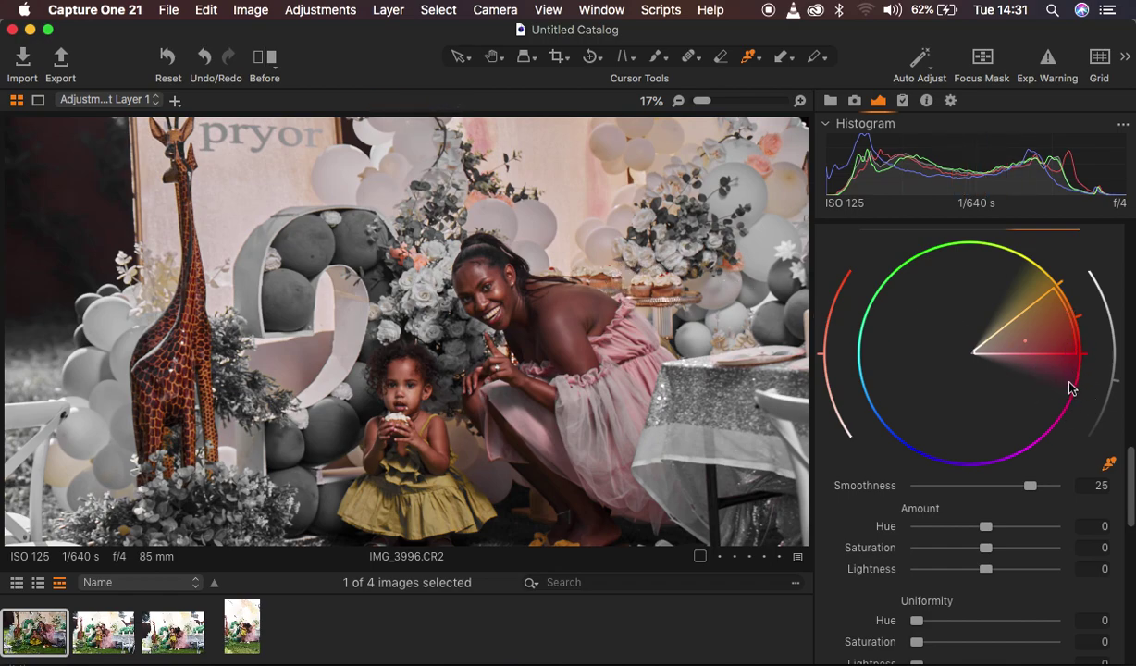
scroll(1059, 450, down, 6)
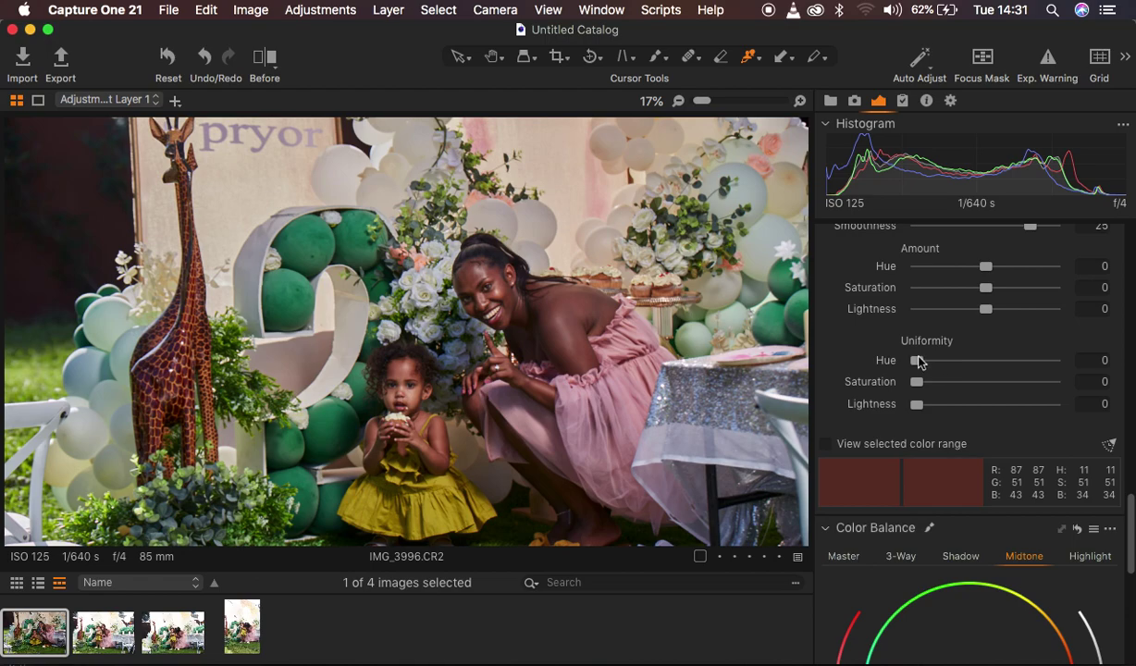
Step: Set the skin tone Uniformity Hue to 79.6 and Uniformity Saturation to 78.5
drag(919, 362, 1015, 361)
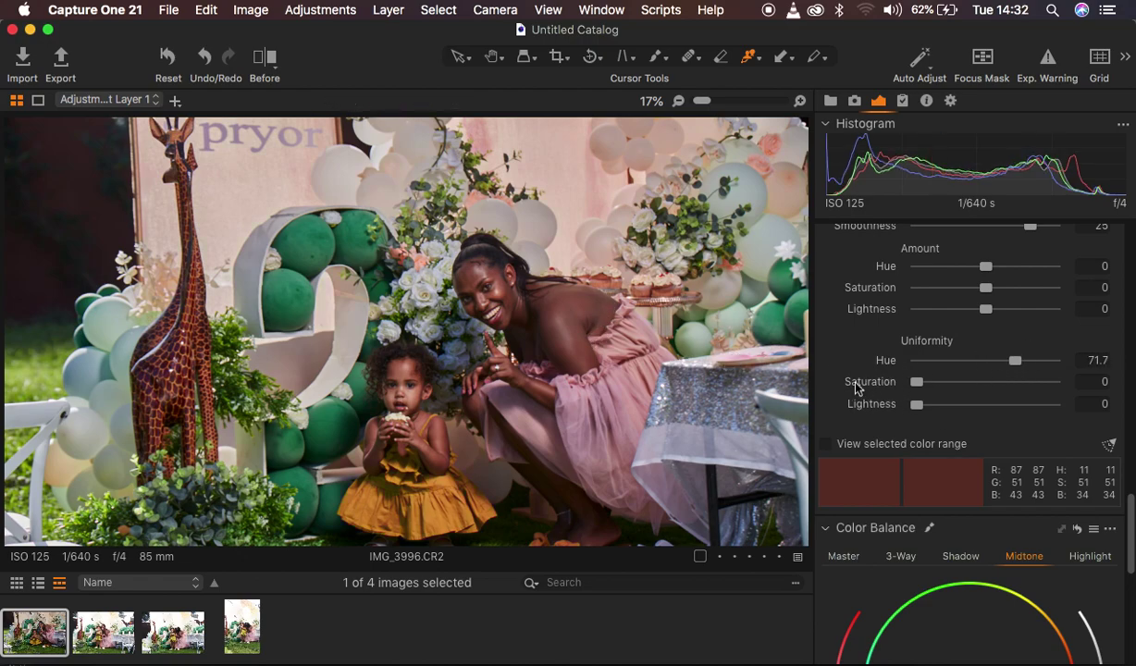
click(919, 383)
drag(919, 383, 1019, 387)
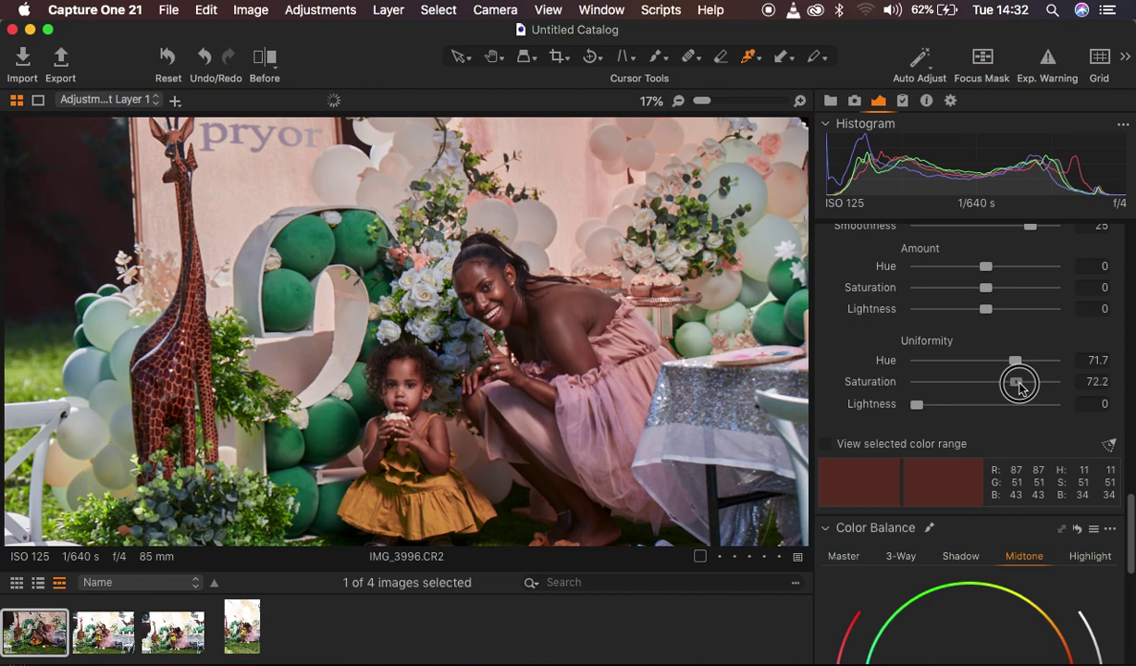
click(1018, 386)
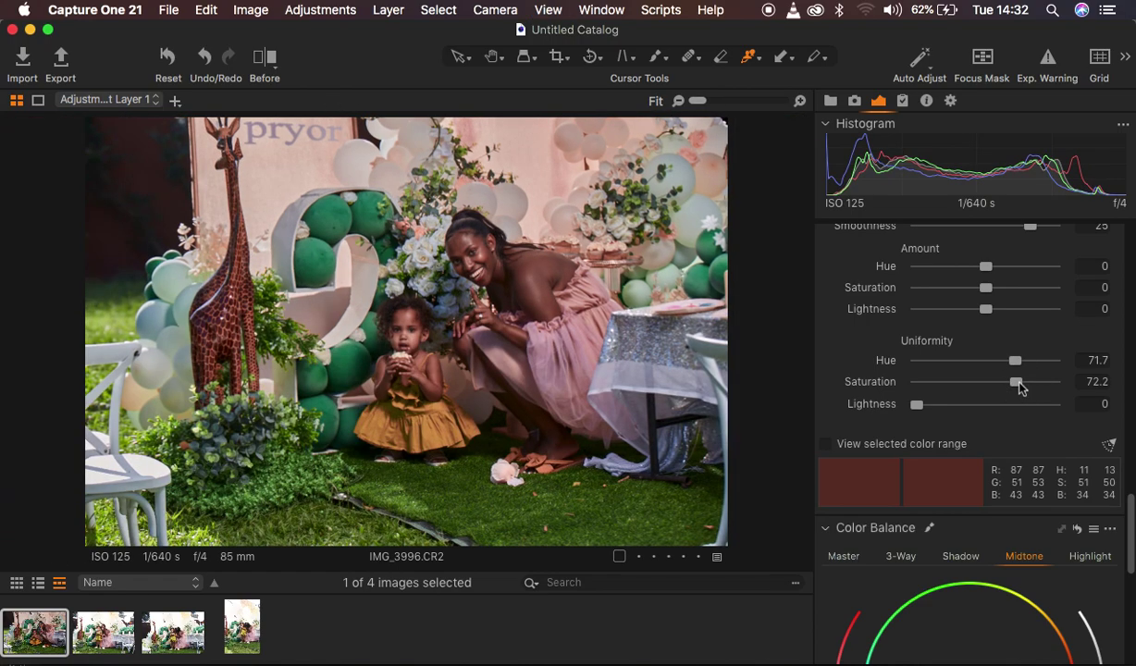
key(super+plus)
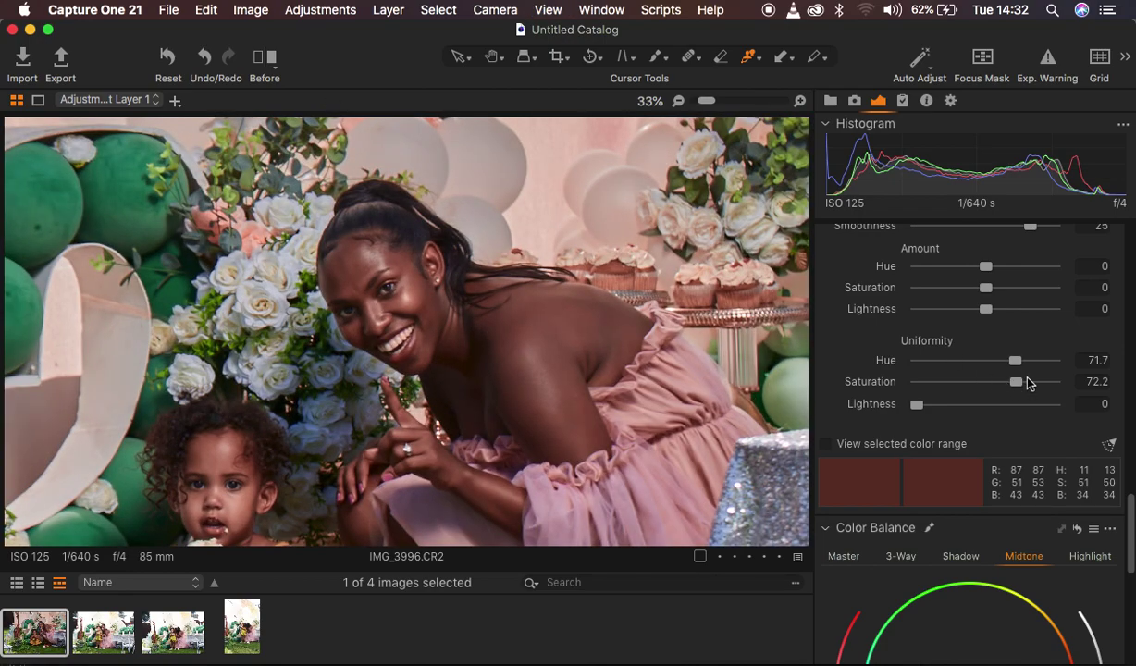
drag(1015, 361, 1026, 364)
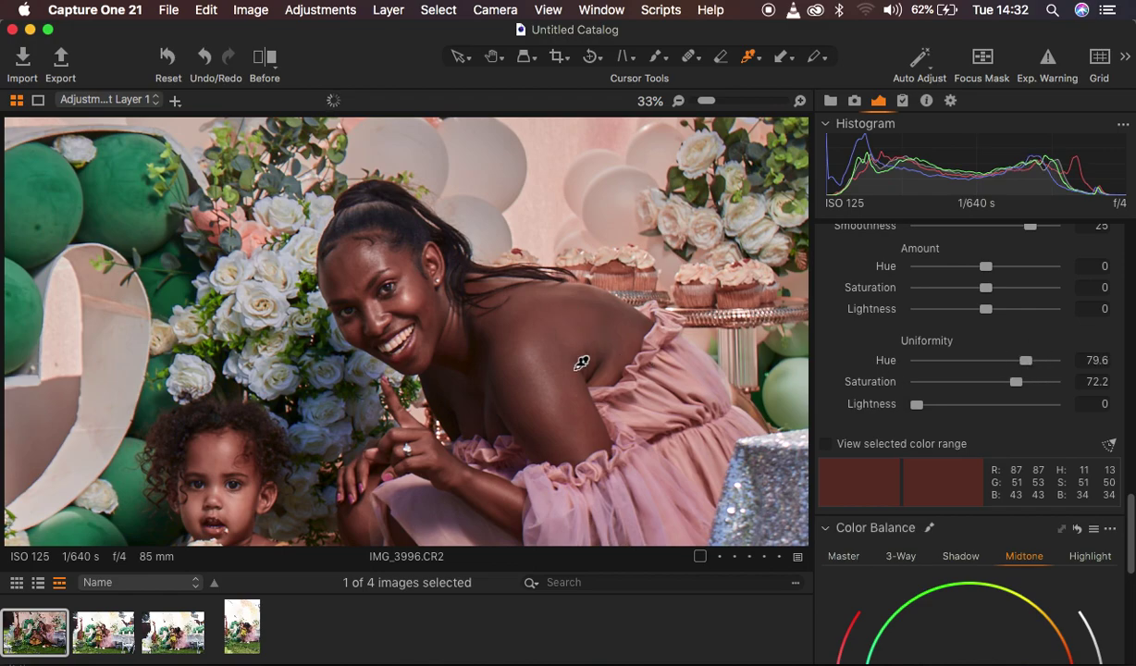
click(1017, 383)
drag(1019, 383, 1028, 387)
scroll(1027, 387, up, 3)
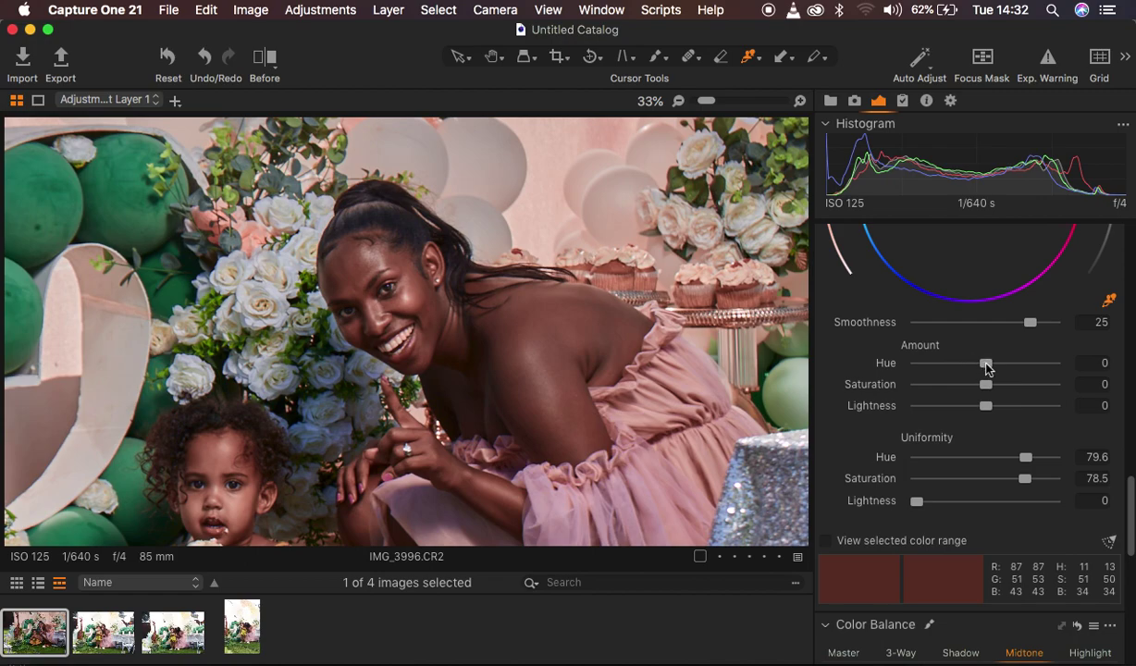
Step: Try a skin tone Amount Hue of -3.7 and reset the value
click(986, 365)
drag(987, 364, 937, 368)
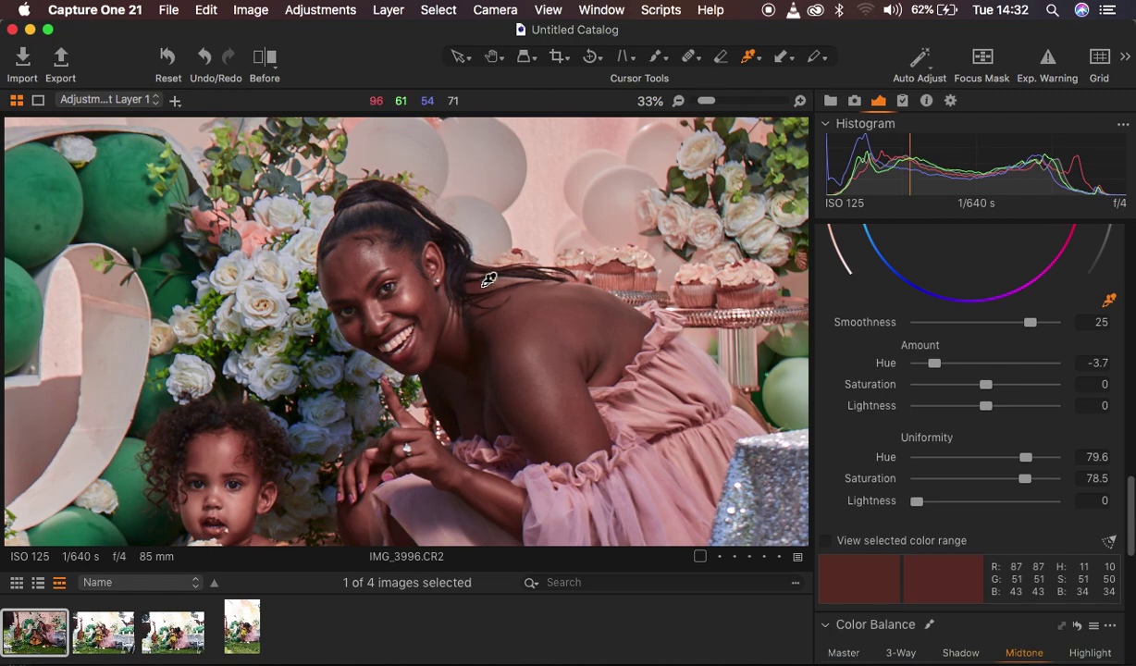
double_click(934, 362)
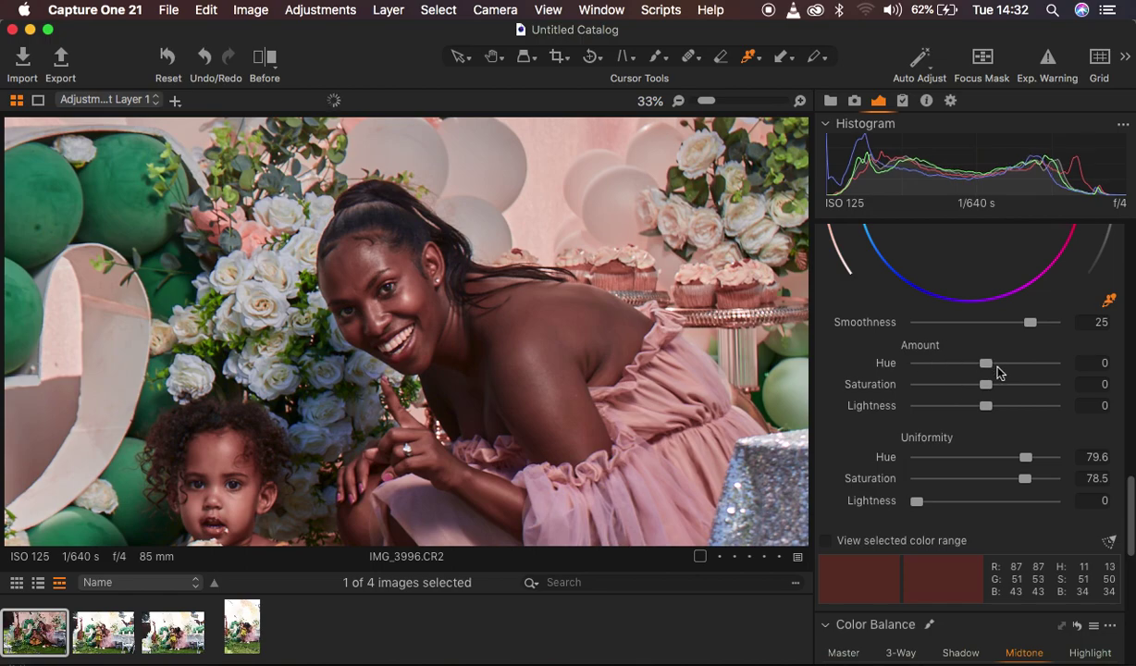
Step: Set the skin tone Amount Hue to 1.4 and Amount Saturation to 3.4, and check the whole photo
drag(986, 363, 1010, 368)
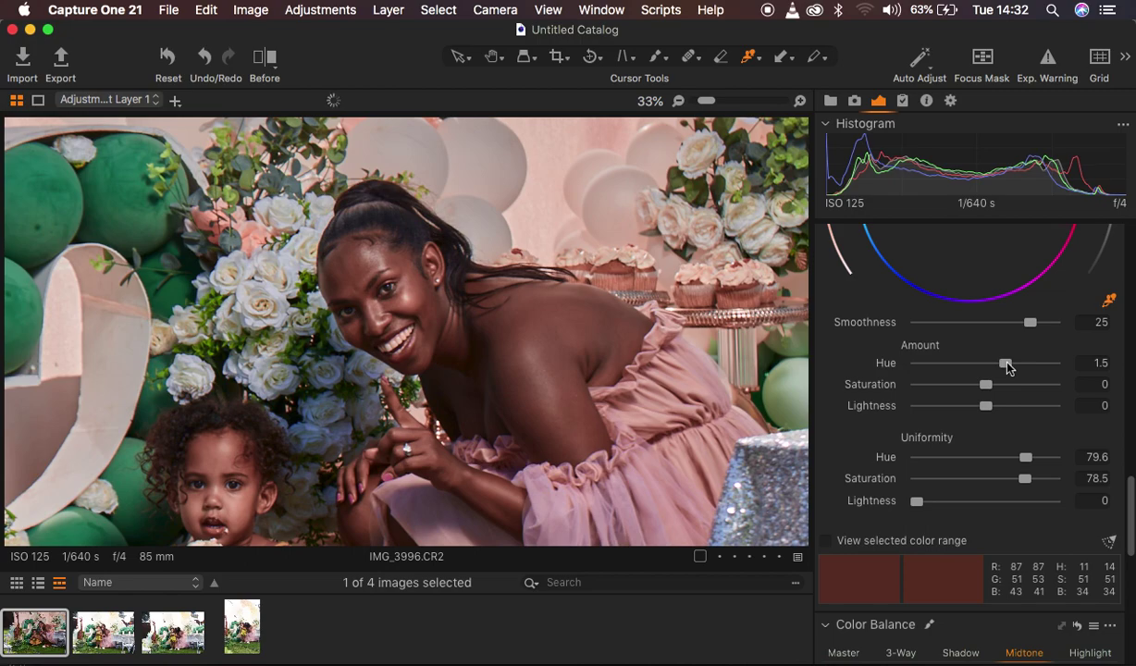
click(1007, 365)
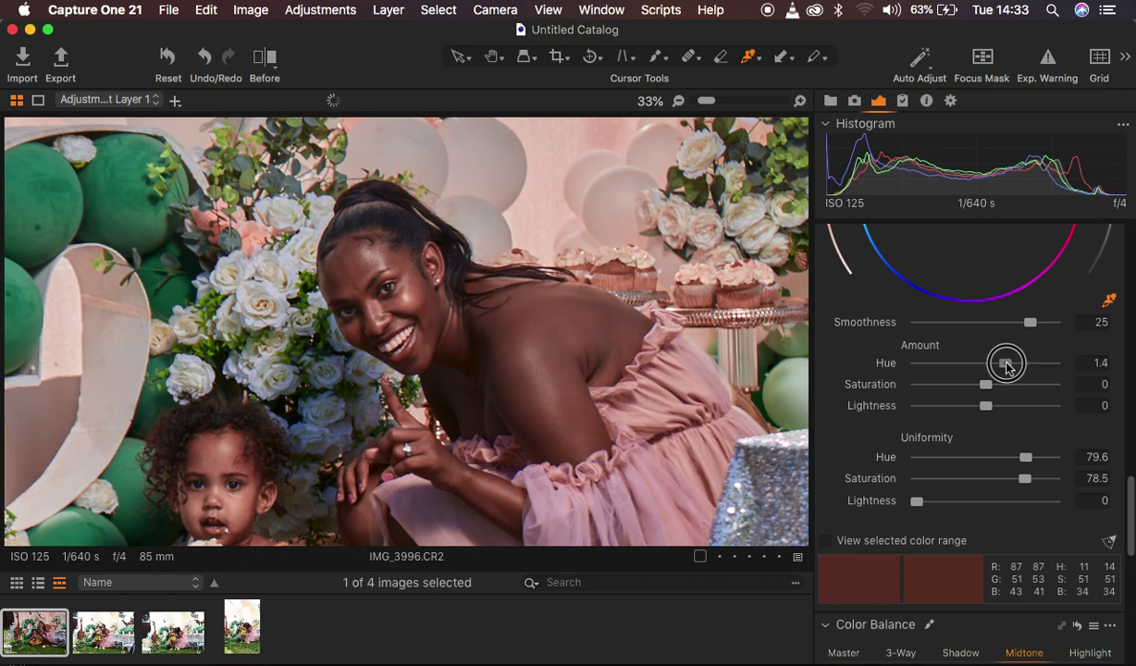
drag(987, 384, 999, 388)
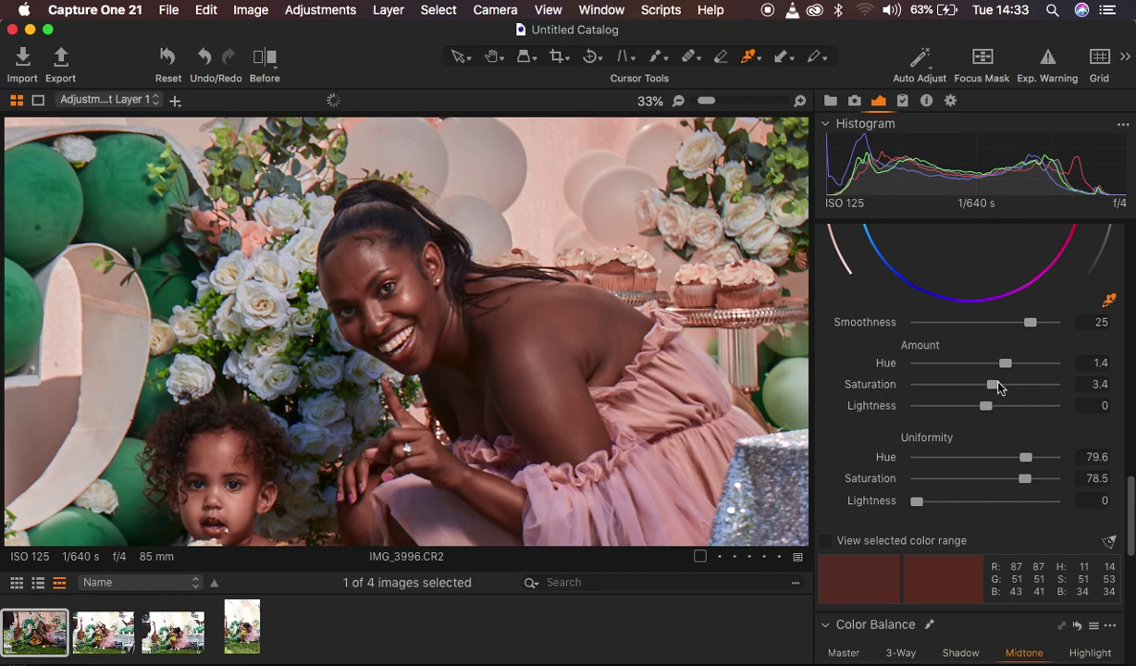
key(super+0)
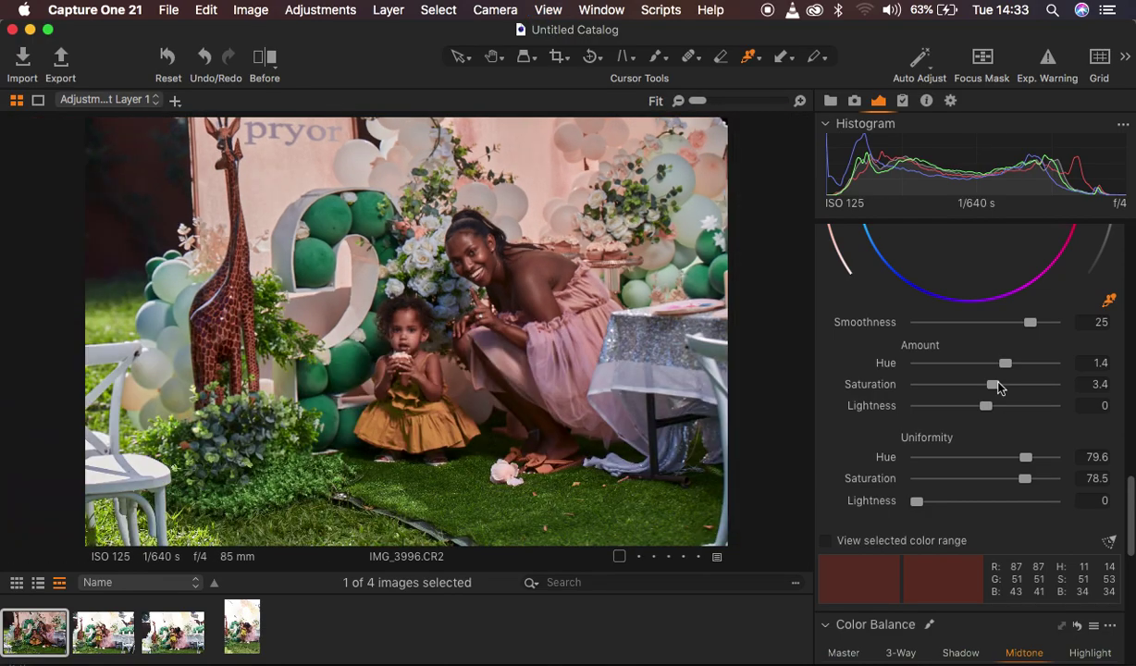
key(super+equal)
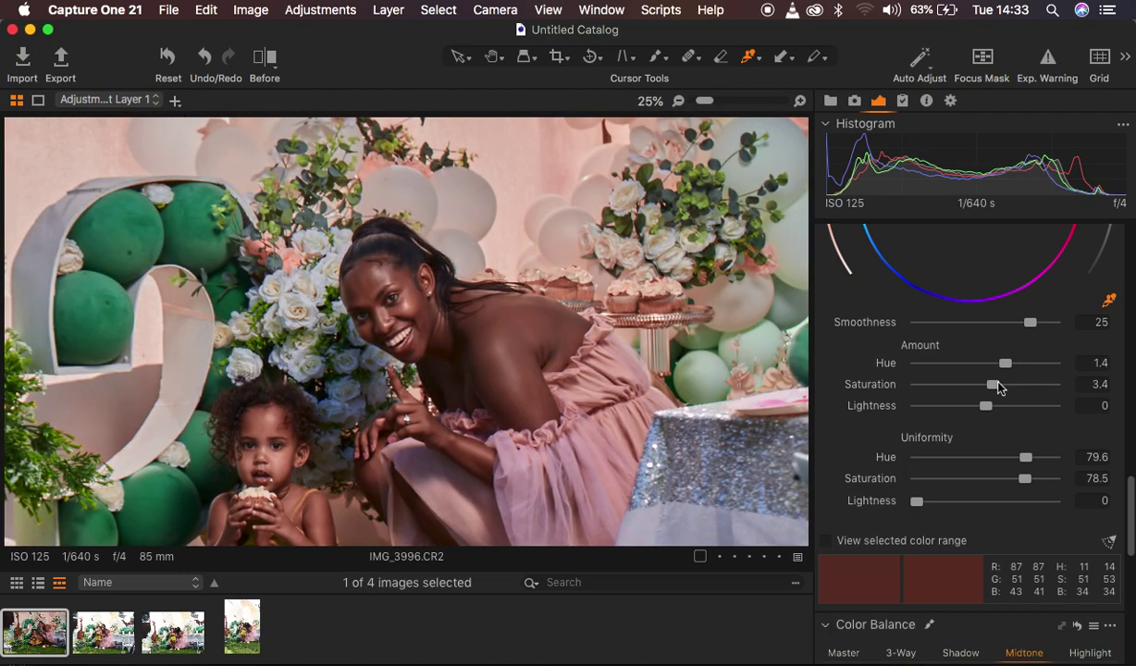
key(super+minus)
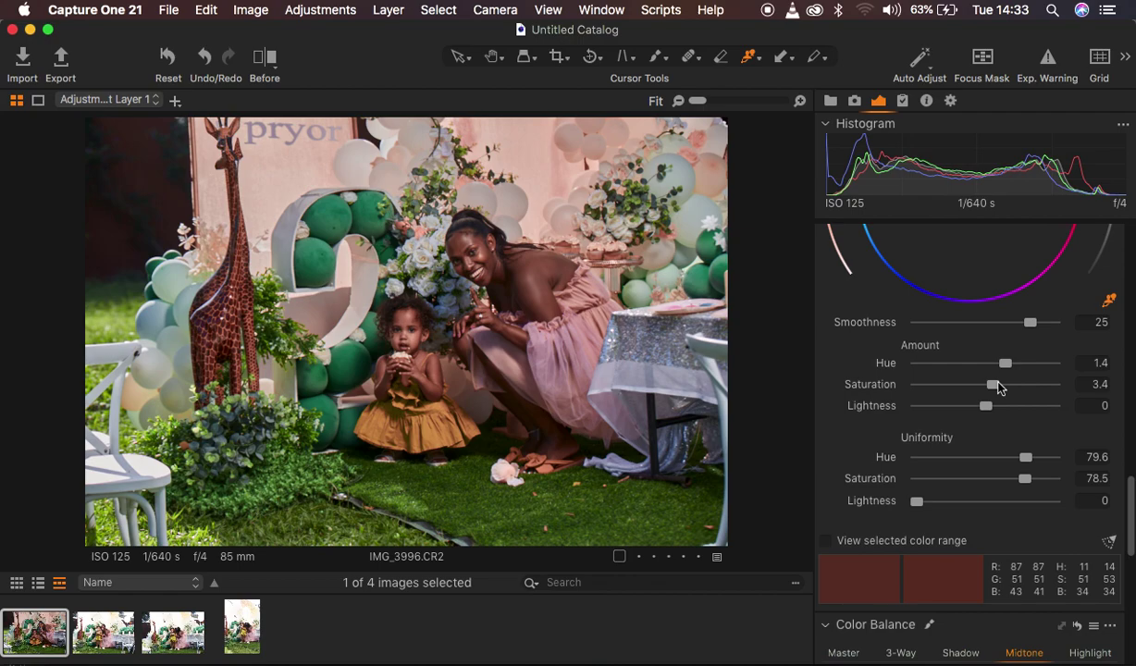
Step: In the Color Editor's Basic mode, set the Hue of the orange range to 2.8
scroll(998, 387, up, 5)
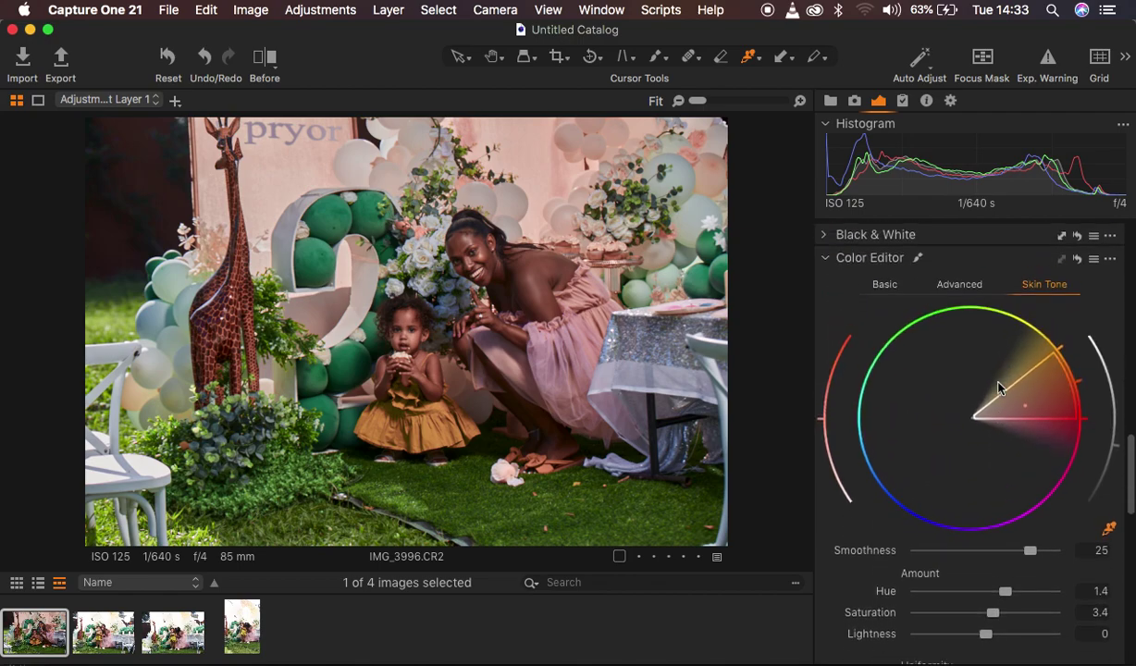
click(875, 321)
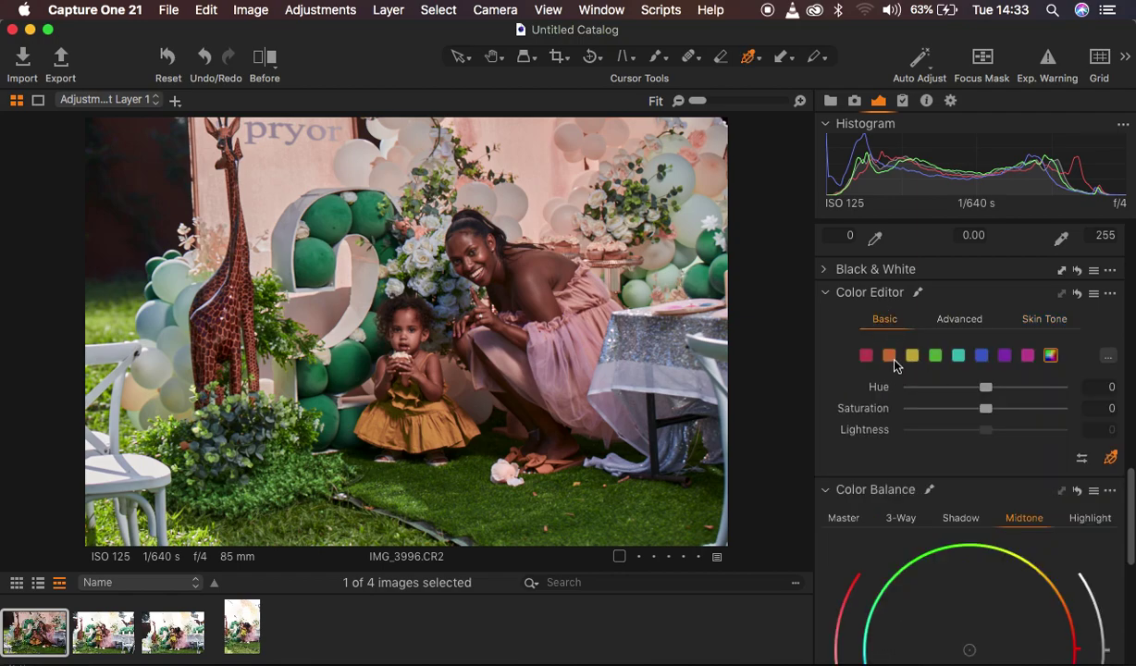
click(889, 357)
key(super+equal)
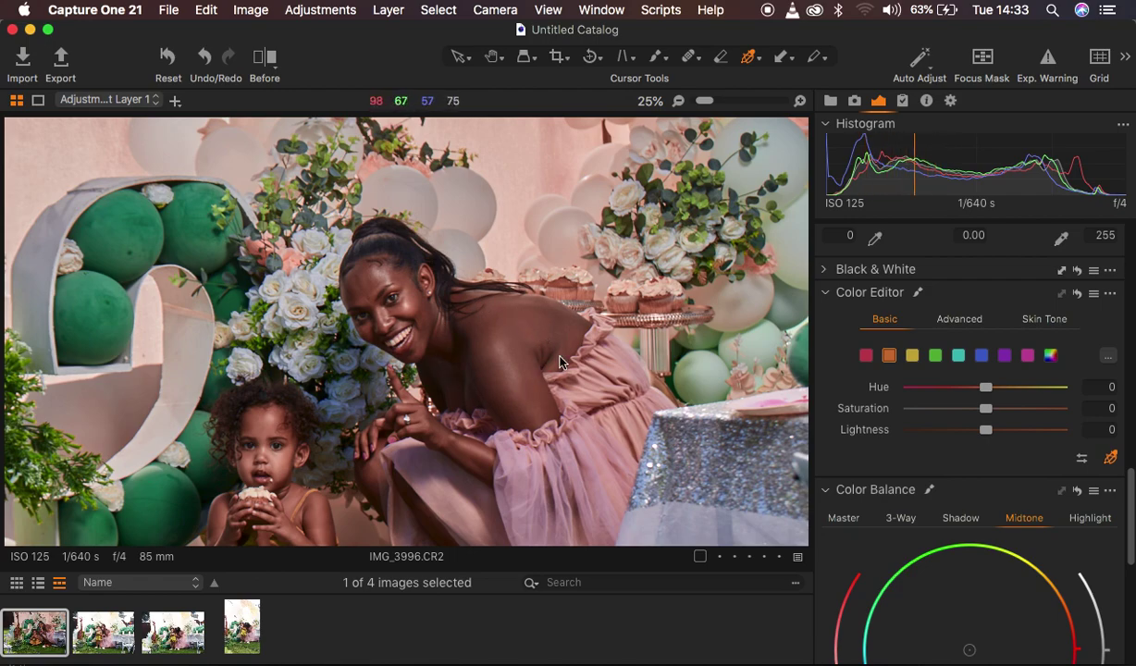
drag(986, 387, 995, 390)
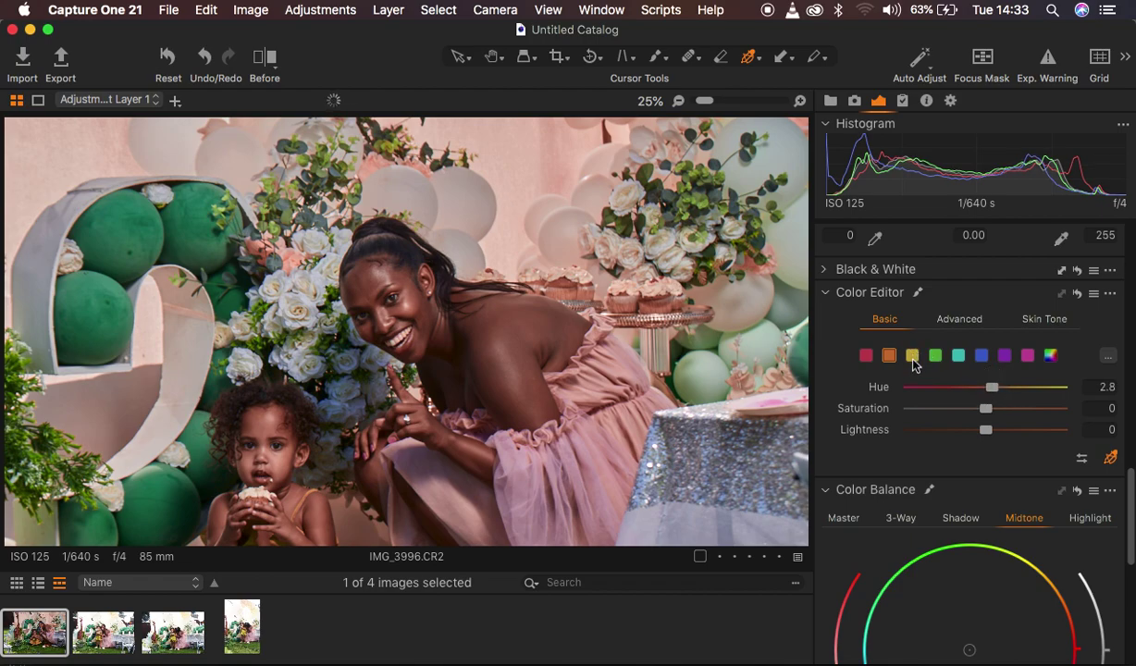
click(996, 389)
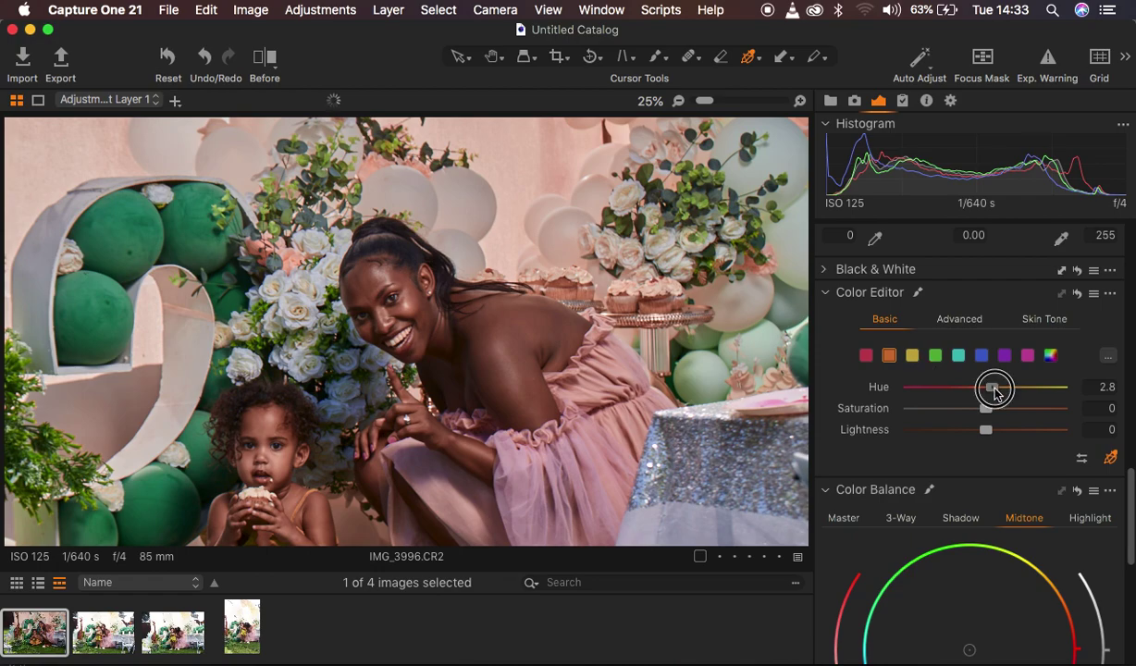
Step: Set the Hue of the red color range to 2.7 and check the whole photo
click(867, 359)
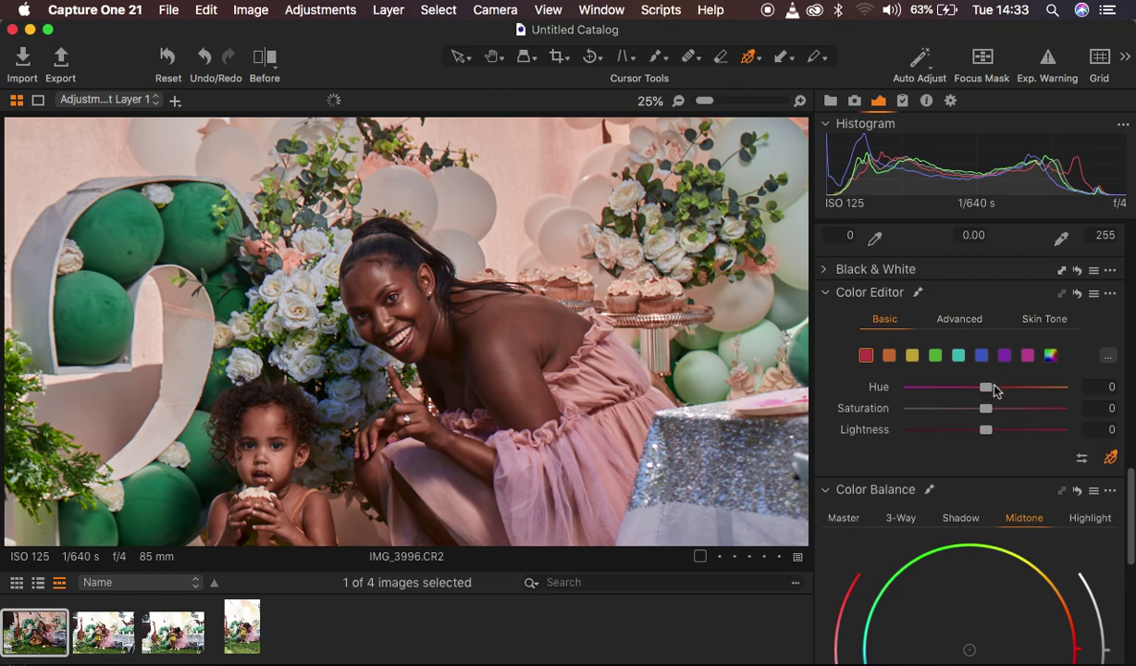
drag(994, 389, 998, 393)
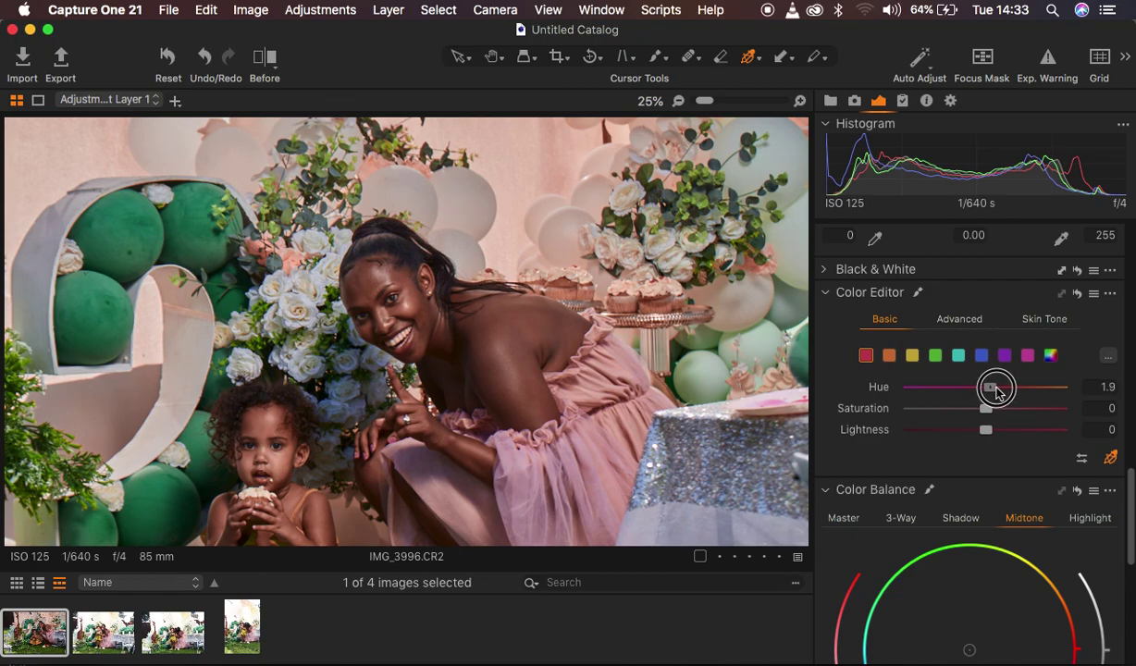
drag(998, 392, 999, 393)
key(super+0)
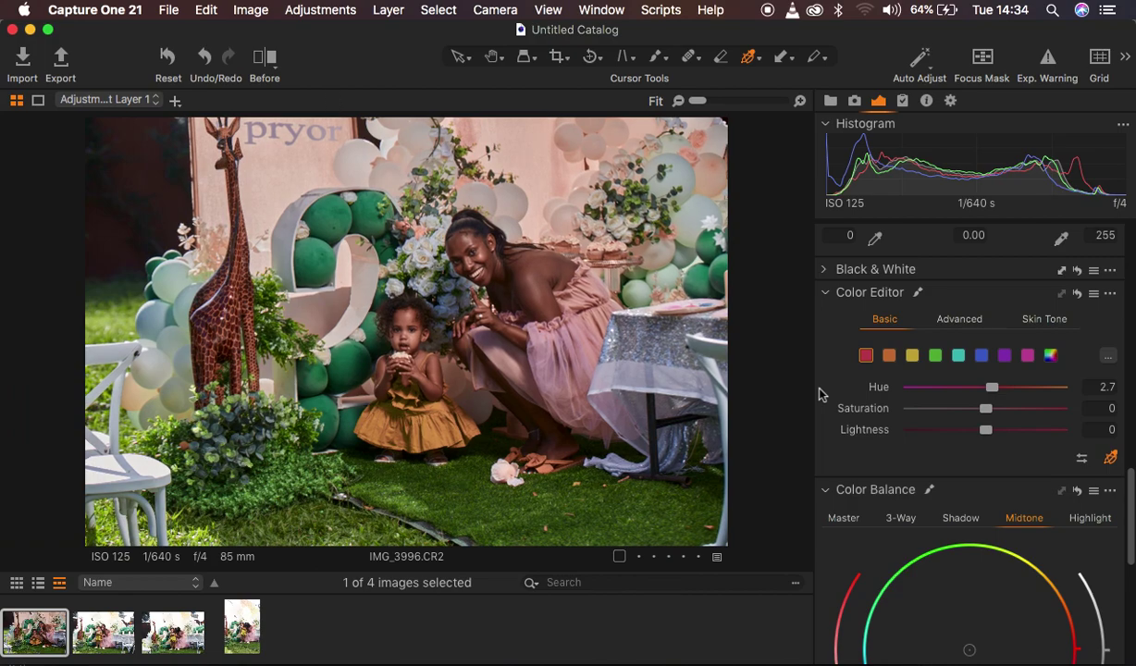
Step: Set the orange range's Saturation to 4.9 and Lightness to -1, and the yellow range's Saturation to -80
click(889, 357)
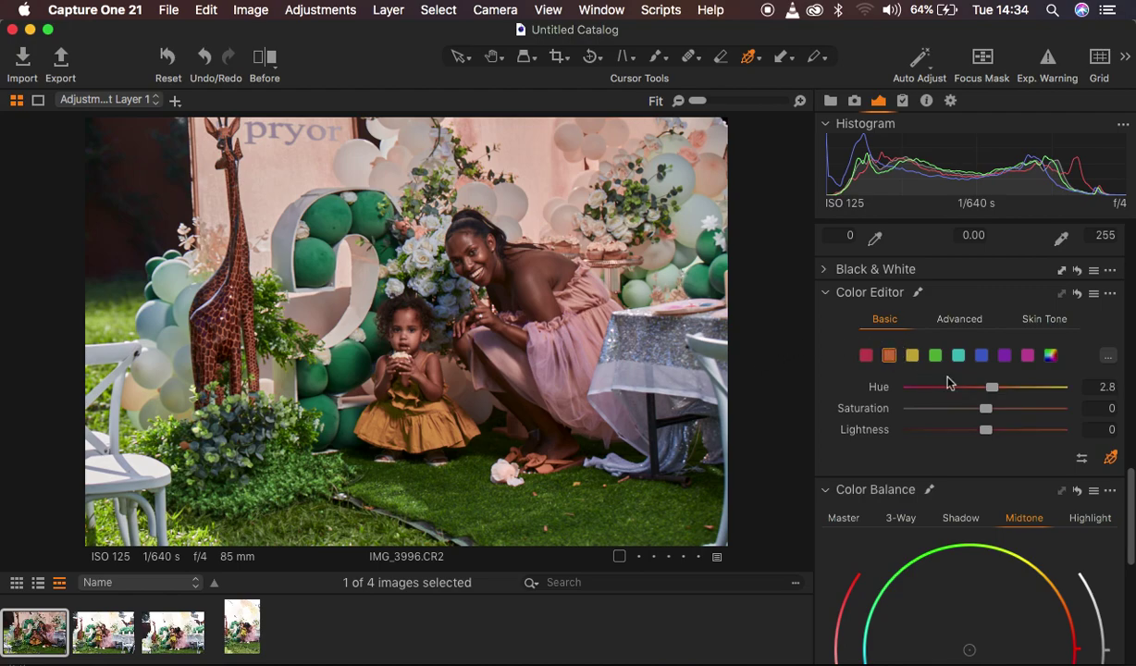
mouse_move(986, 410)
mouse_down()
mouse_move(996, 413)
mouse_move(983, 433)
mouse_up()
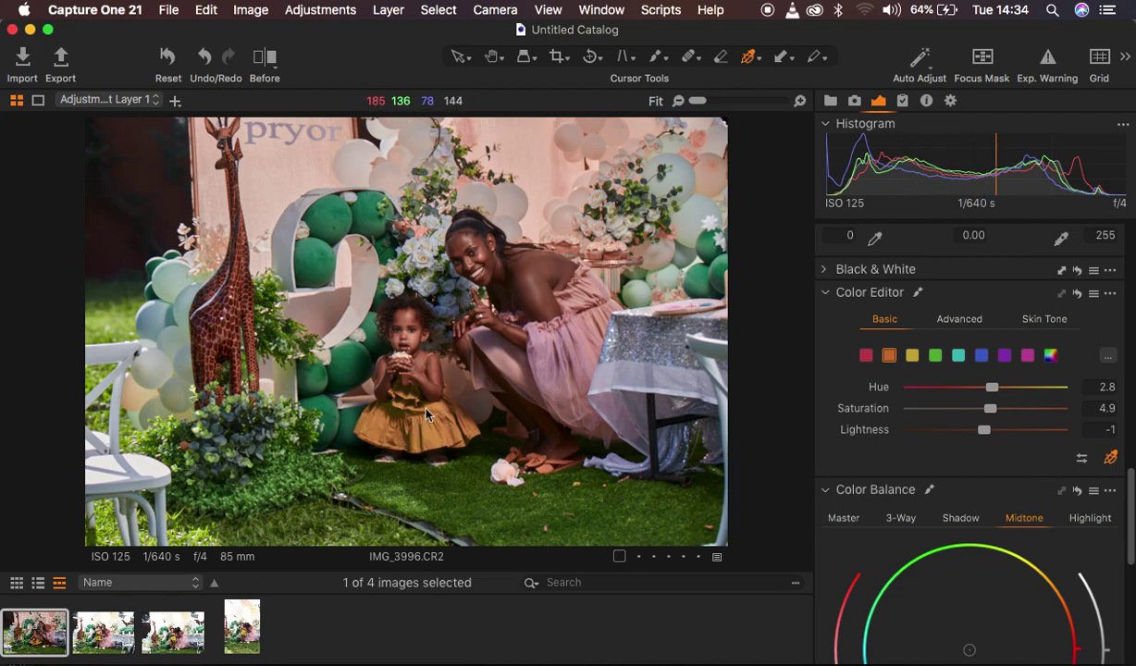
click(913, 357)
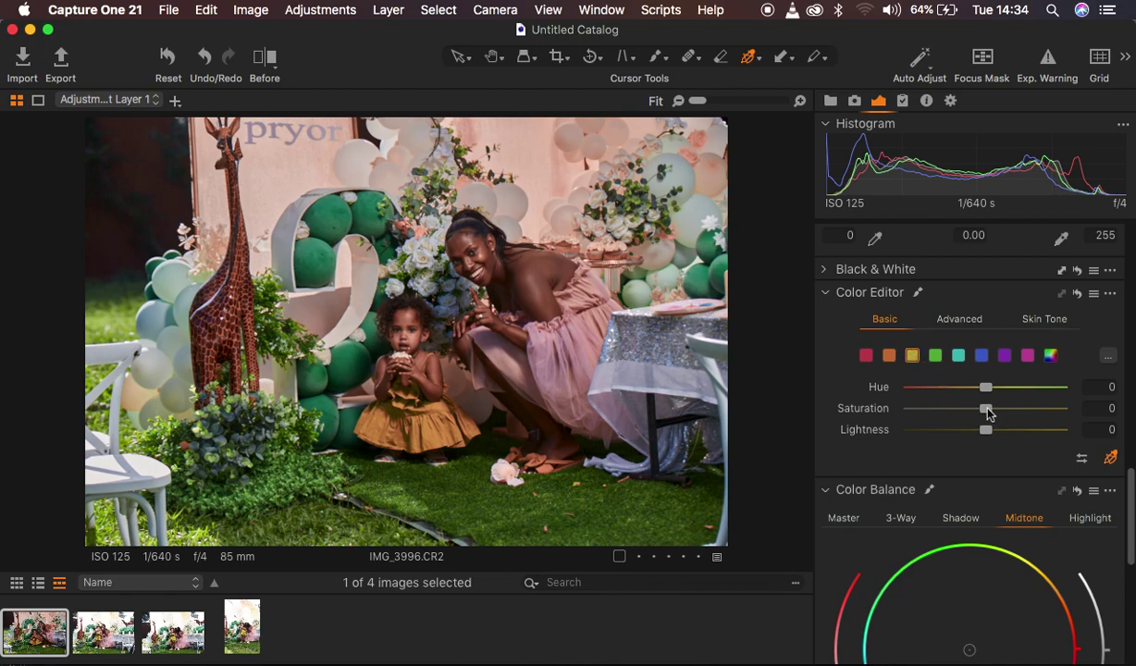
drag(986, 411, 744, 409)
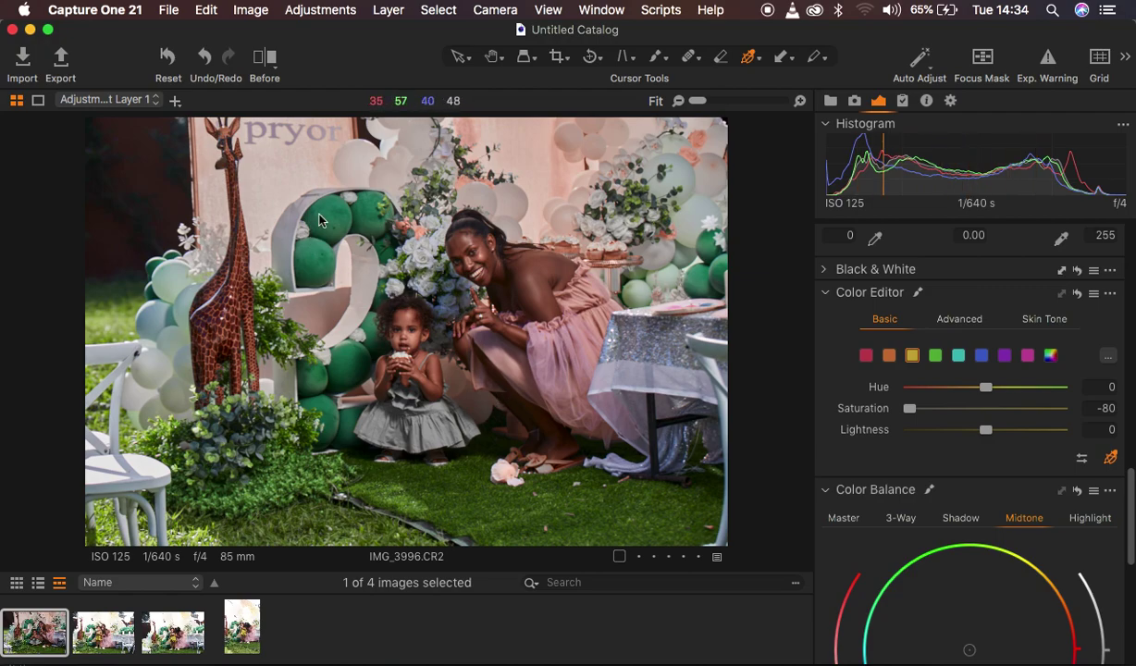
Step: Set the green color range's Hue to 30 and Saturation to -49.1
click(936, 356)
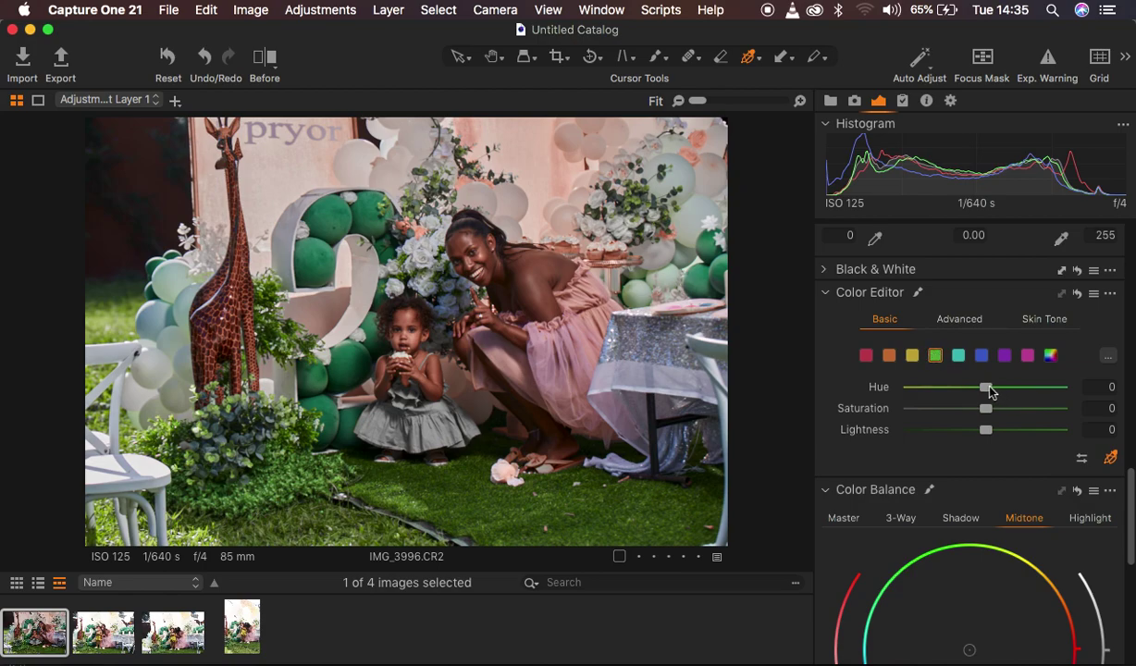
drag(990, 390, 1067, 388)
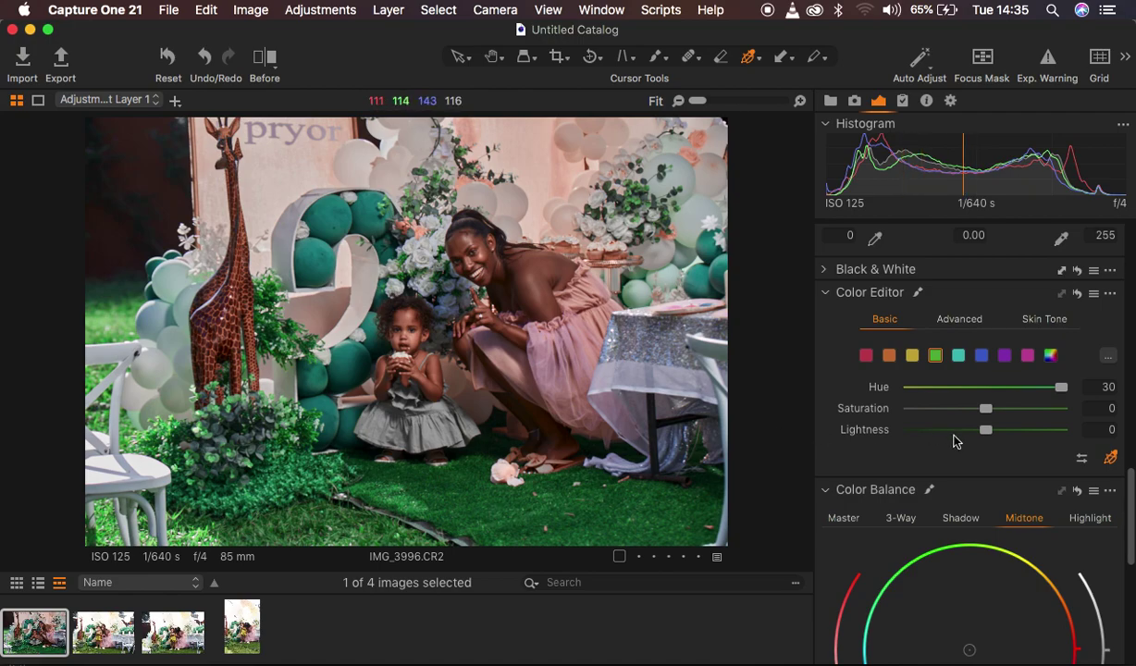
drag(986, 413, 943, 417)
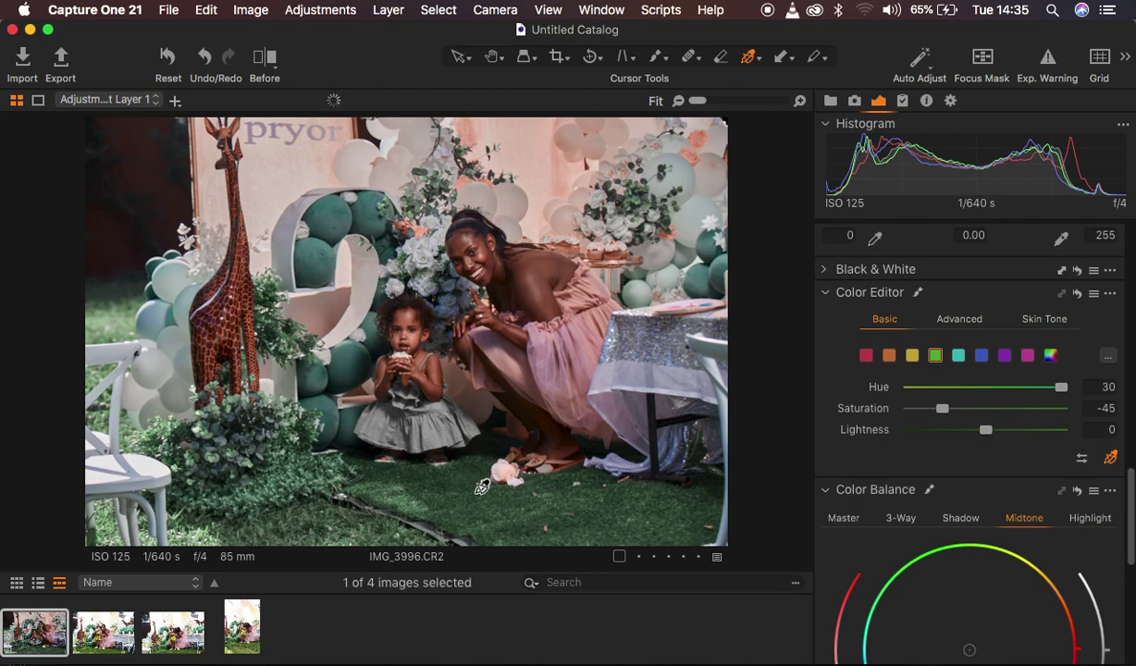
drag(941, 409, 938, 414)
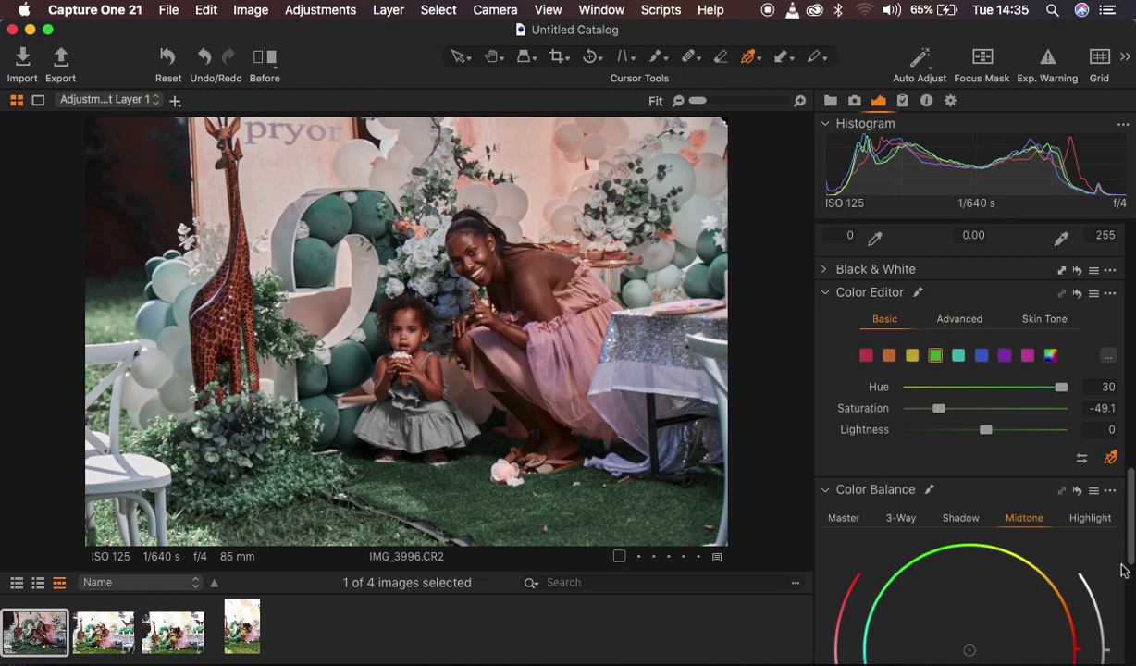
Step: Tint the shadows slightly toward cyan in Color Balance and fine-tune the strength of the tint
scroll(1123, 570, down, 5)
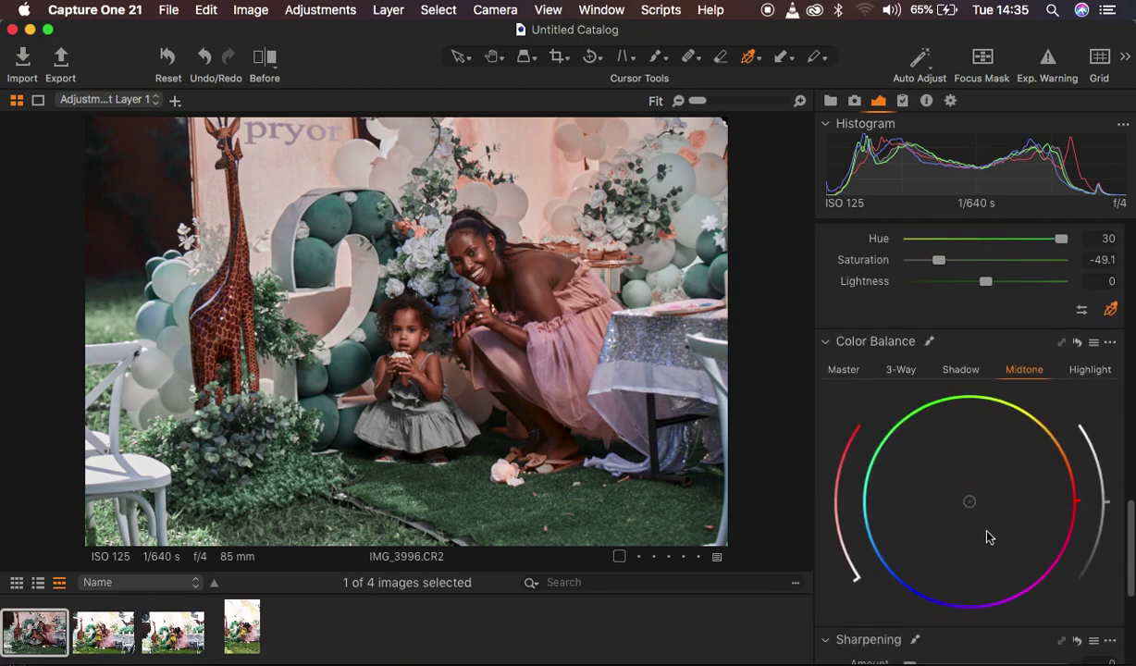
click(960, 371)
mouse_move(967, 503)
mouse_down()
mouse_move(910, 488)
mouse_move(941, 510)
mouse_move(962, 503)
mouse_up()
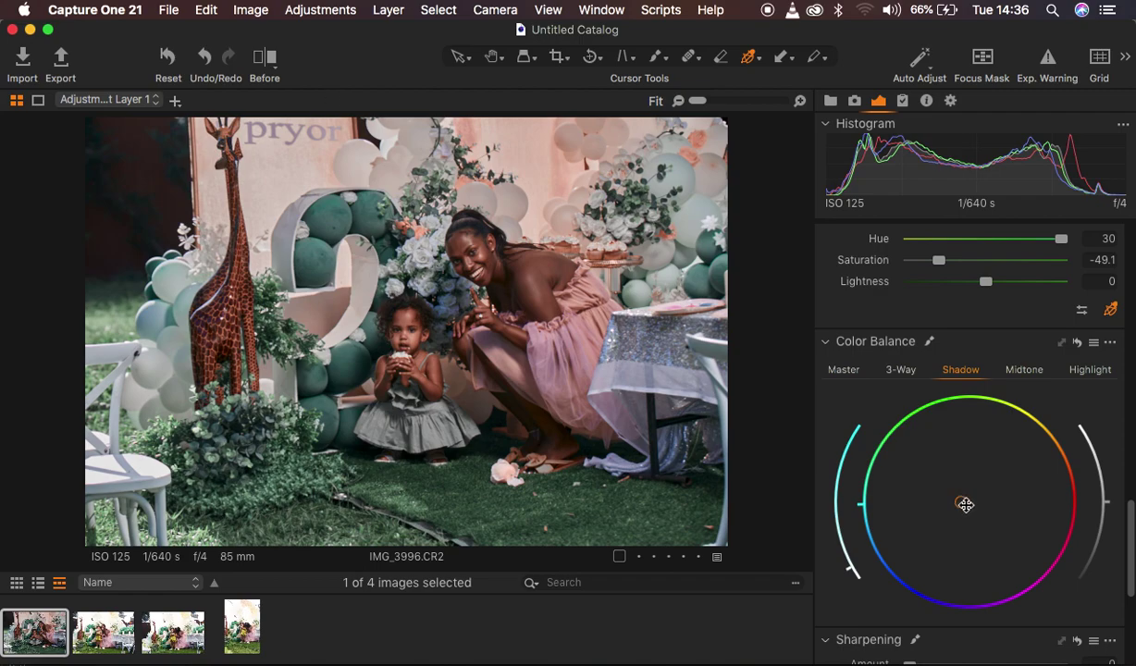
mouse_move(959, 502)
mouse_down()
mouse_move(869, 509)
mouse_move(962, 501)
mouse_up()
mouse_move(845, 553)
mouse_down()
mouse_move(845, 570)
mouse_move(817, 494)
mouse_move(849, 572)
mouse_move(795, 474)
mouse_move(801, 518)
mouse_move(850, 570)
mouse_up()
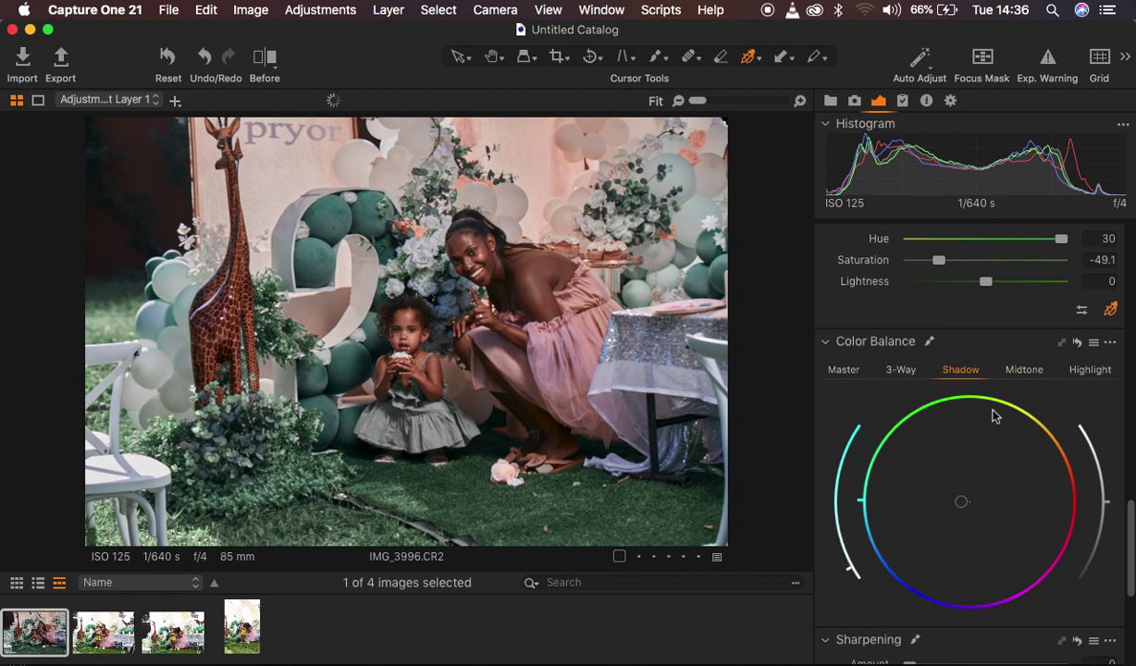
Step: In Color Balance, tint the midtones slightly toward orange-red and the highlights slightly toward green
click(1022, 368)
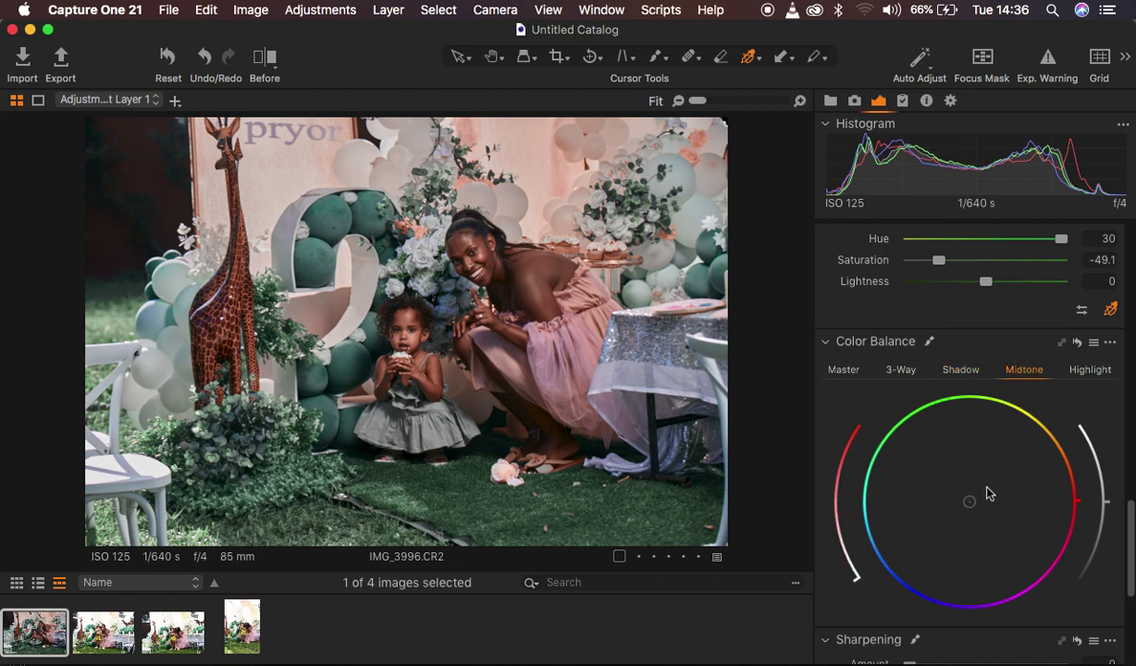
mouse_move(970, 501)
mouse_down()
mouse_move(953, 481)
mouse_move(977, 500)
mouse_up()
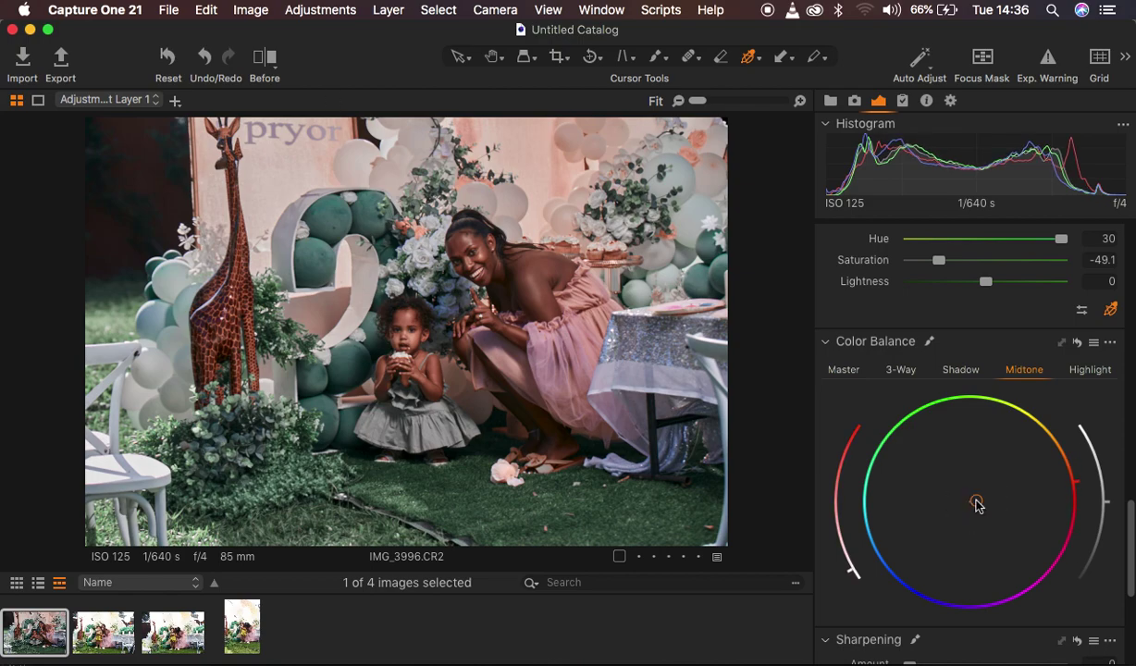
click(1090, 371)
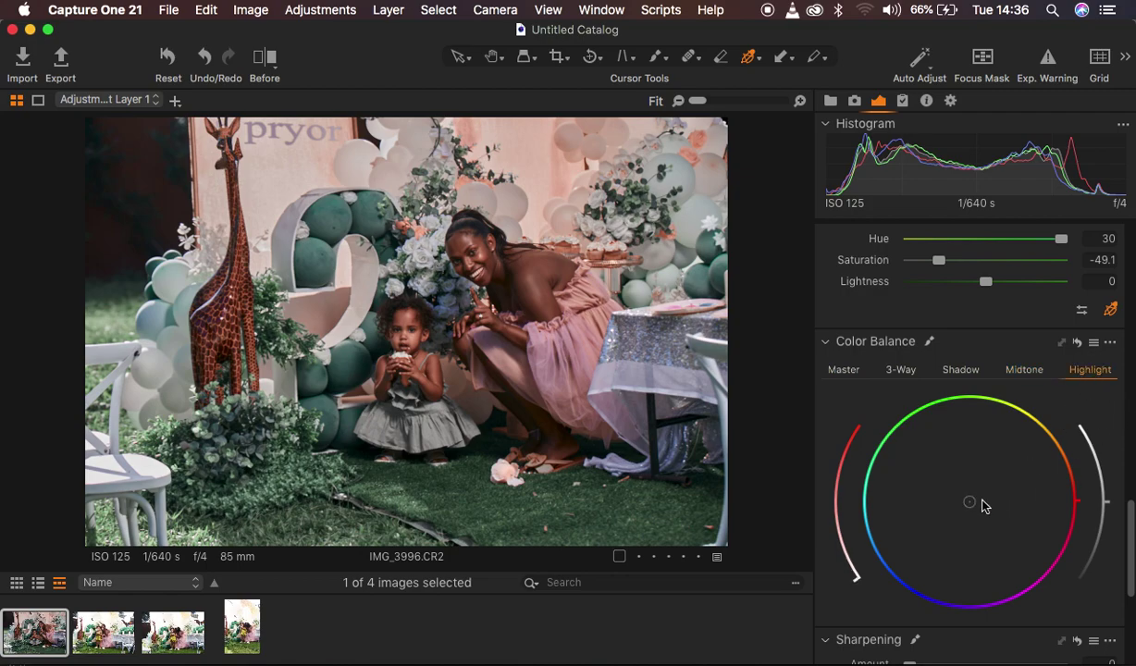
mouse_move(968, 500)
mouse_down()
mouse_move(966, 487)
mouse_move(970, 496)
mouse_up()
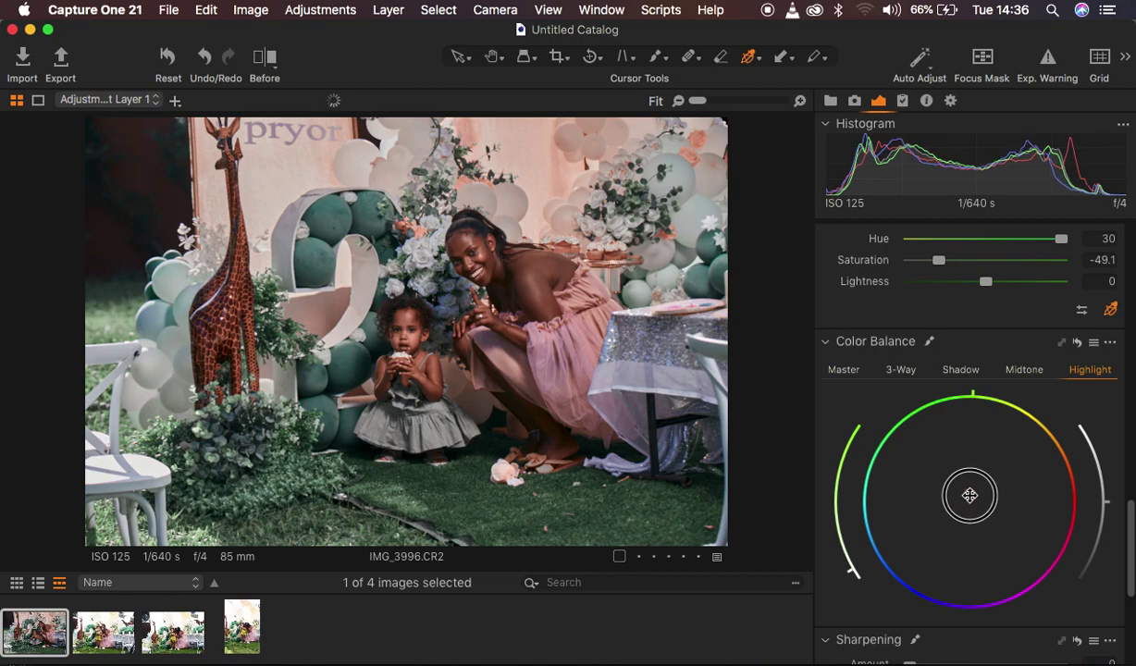
drag(970, 496, 969, 496)
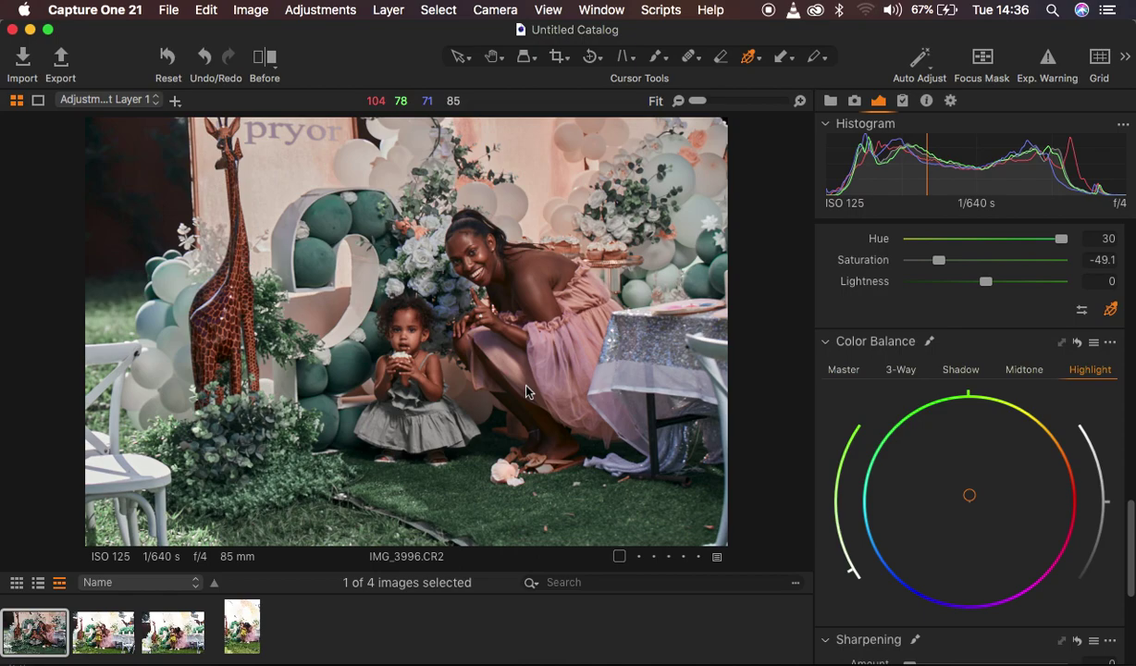
Step: Compare the edited photo with its original using the split before/after view, and leave the comparison
click(264, 57)
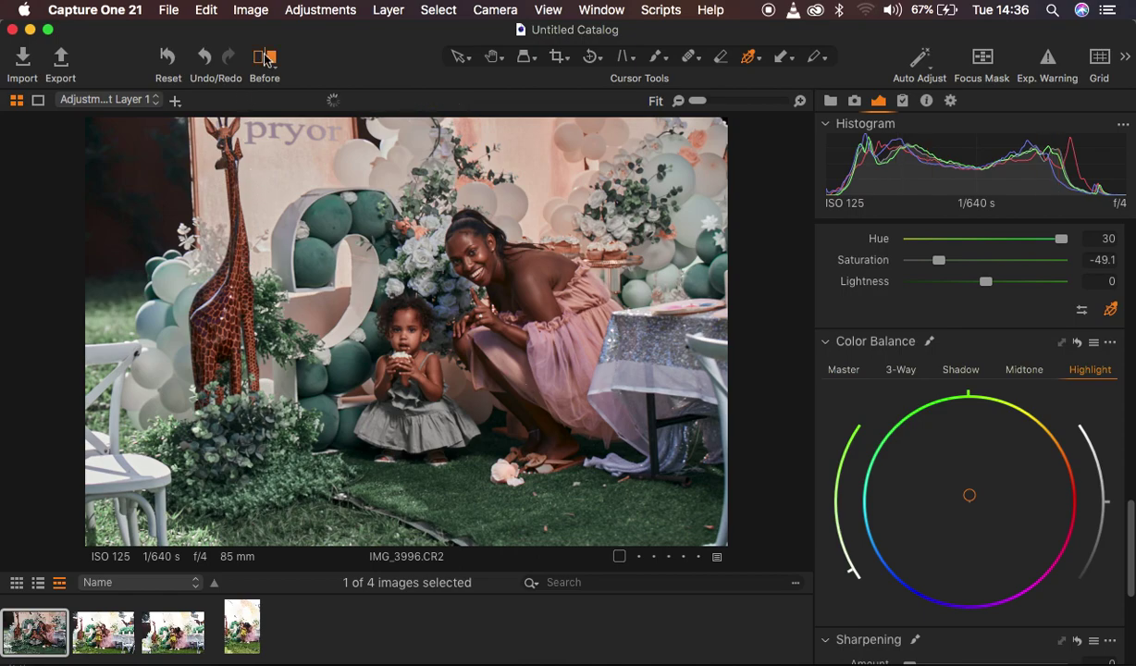
drag(405, 329, 38, 327)
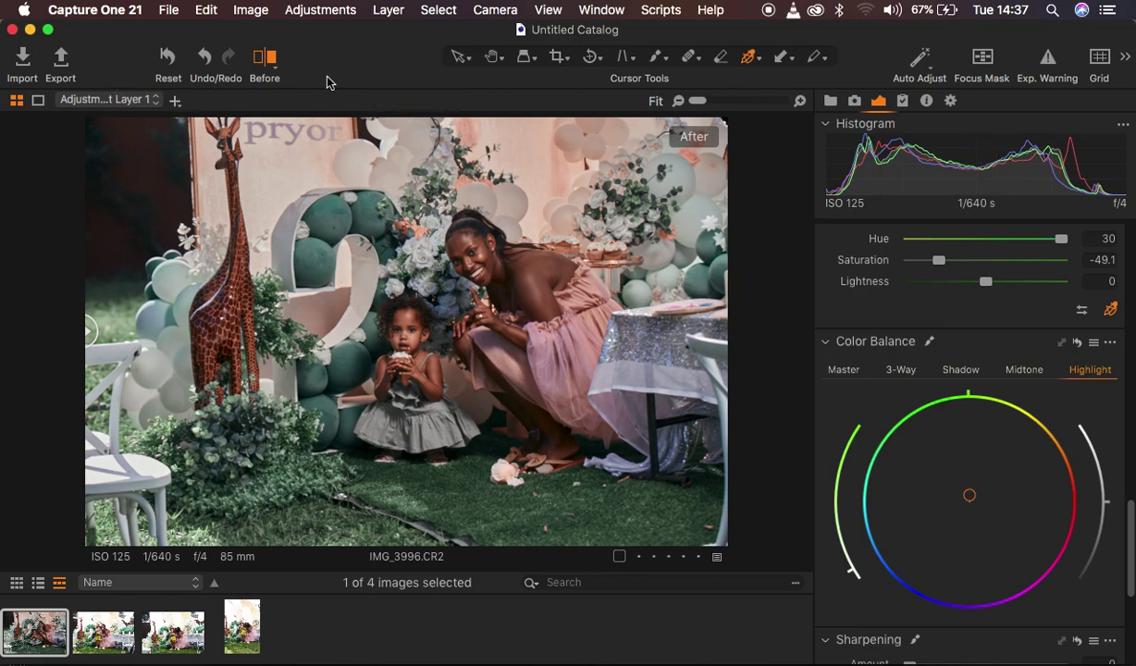
click(262, 63)
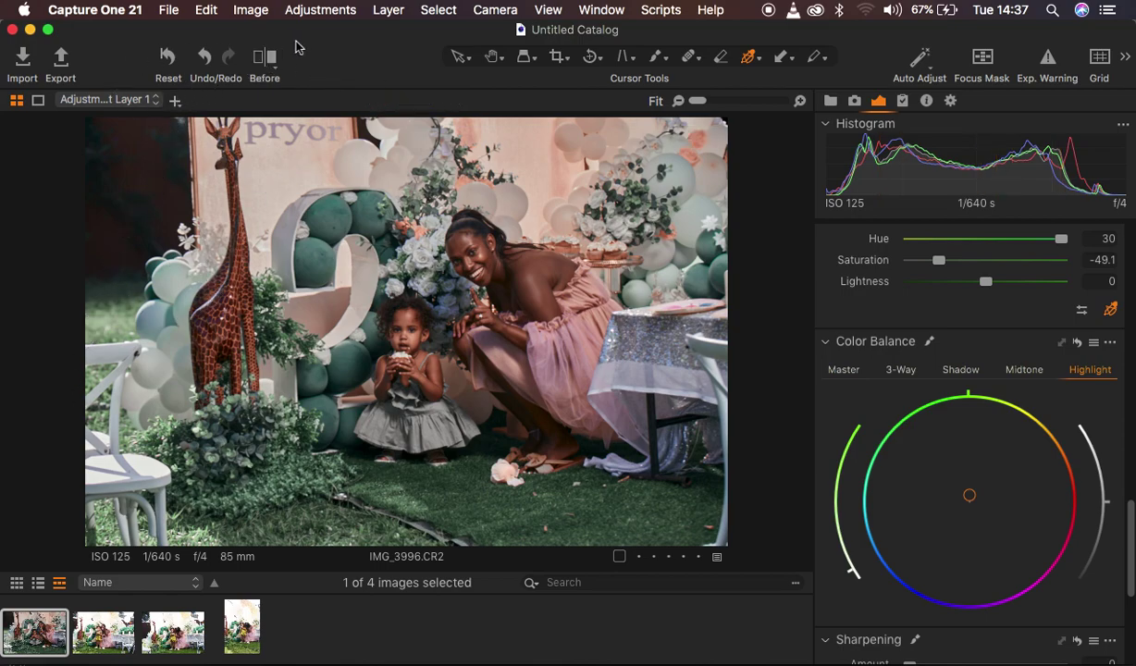
Step: Copy the adjustments of IMG_3996.CR2 and apply them to IMG_4003.CR2
click(319, 11)
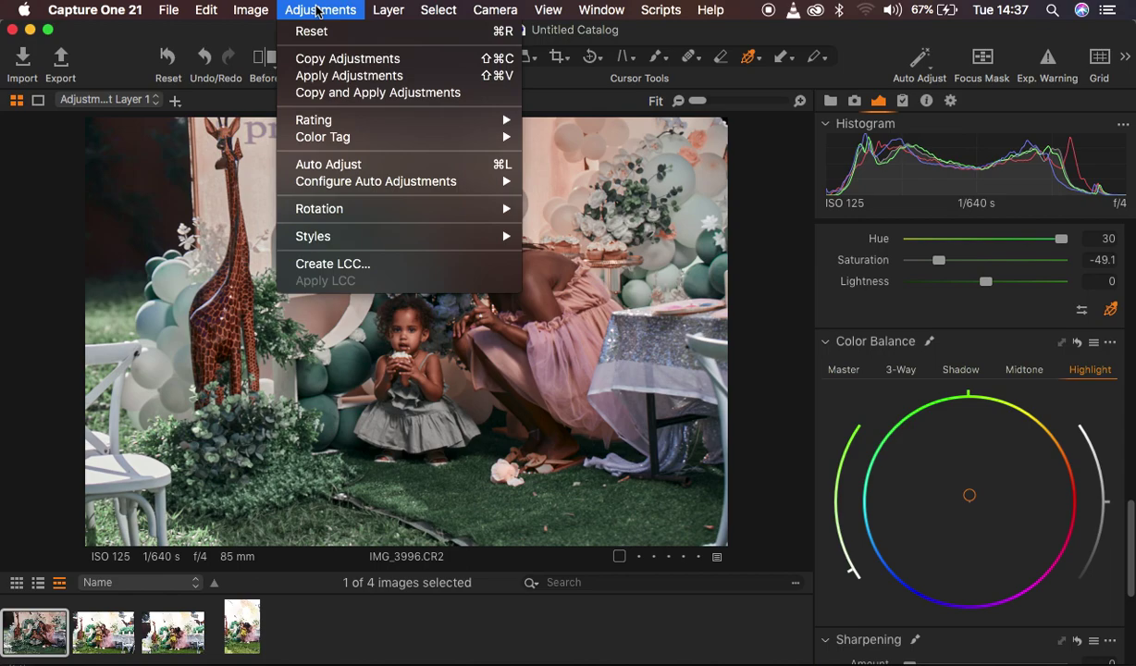
click(338, 59)
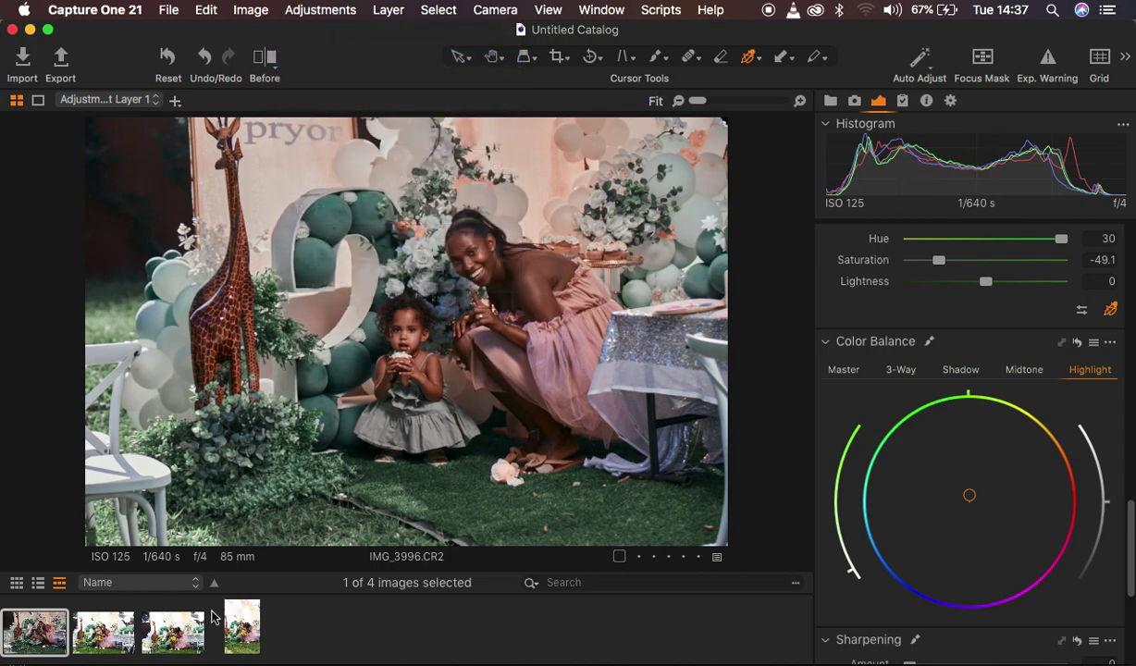
click(171, 636)
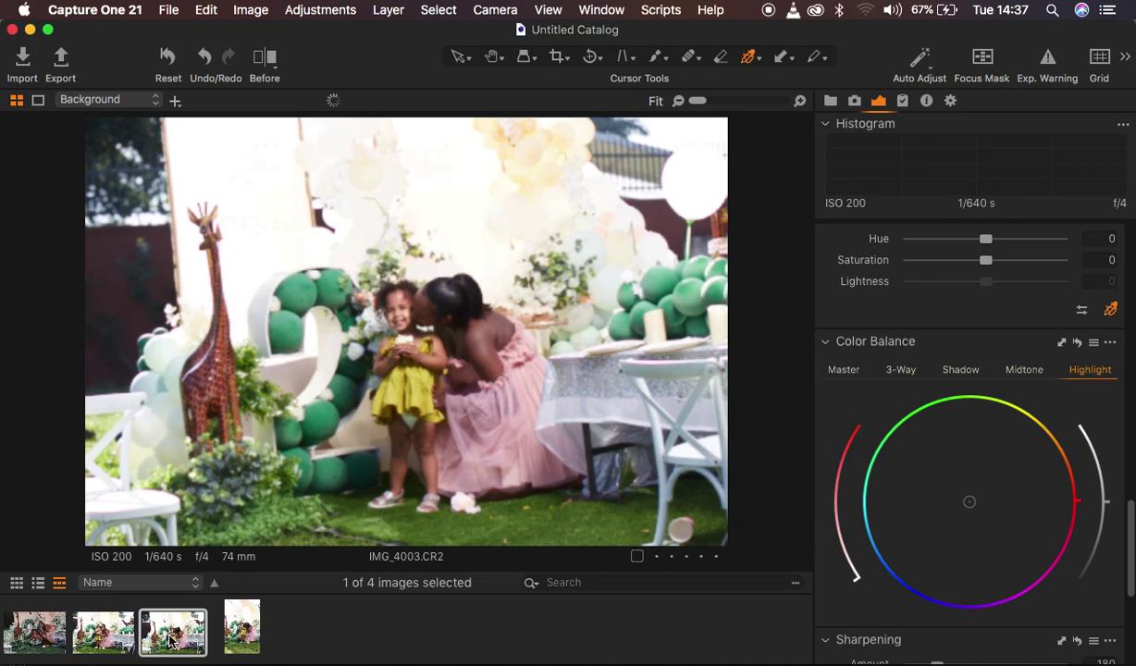
click(304, 9)
click(322, 75)
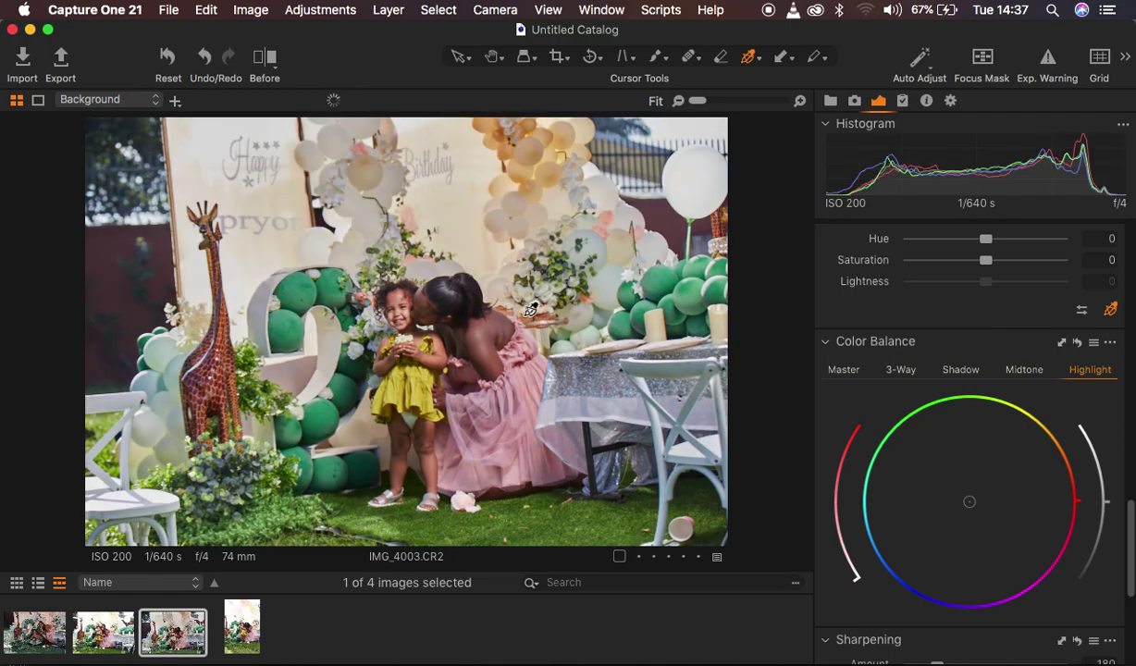